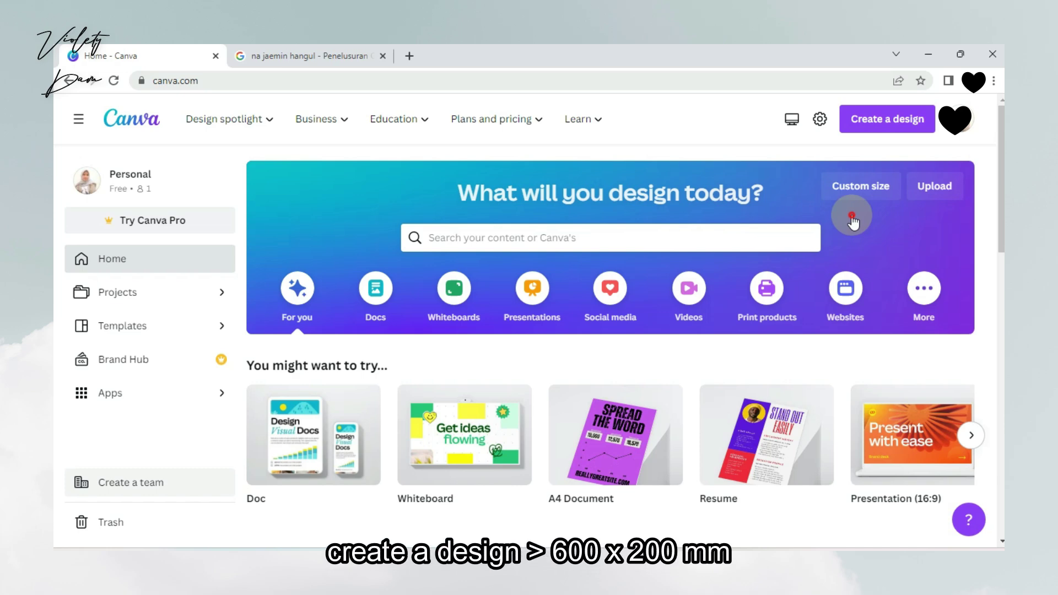
Create a custom-size design of 600 × 200 millimetres.
click(852, 220)
click(861, 213)
click(855, 295)
click(711, 208)
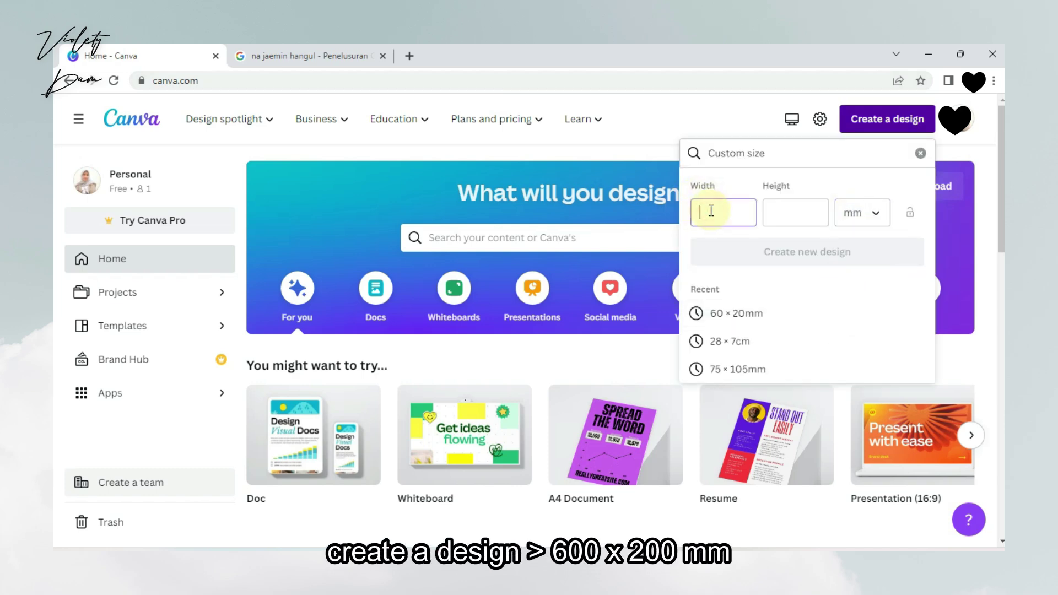
text(600)
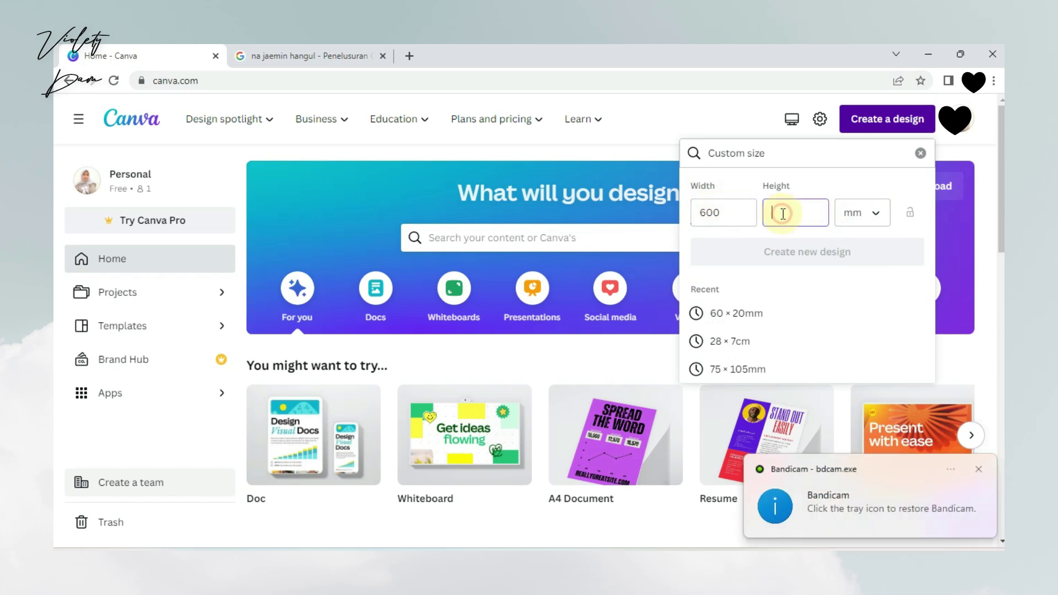
text(00)
click(779, 252)
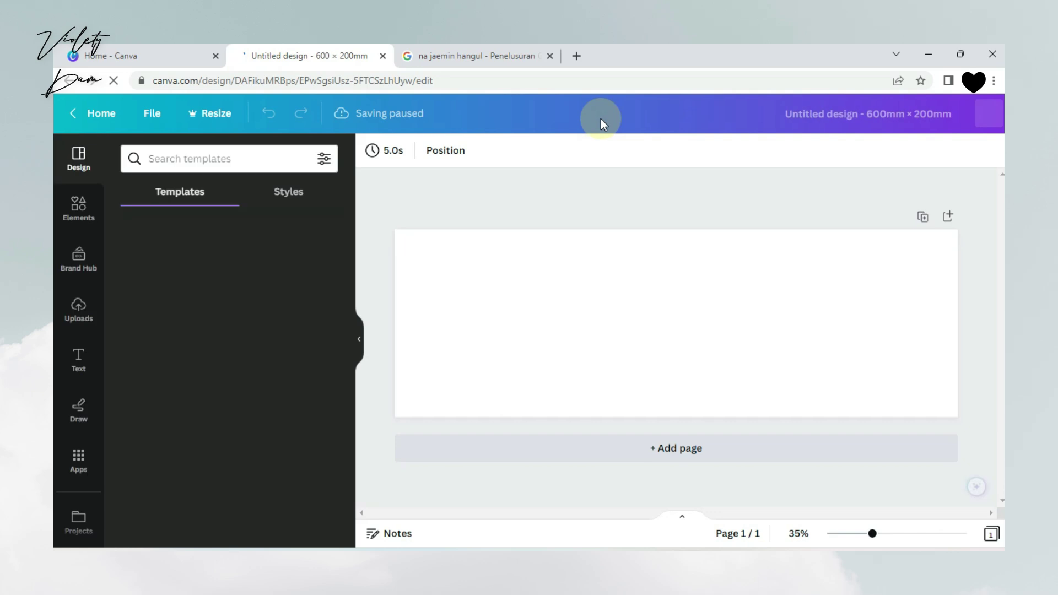
Add a plain circle shape from Elements and colour it #F6A7B5.
click(98, 220)
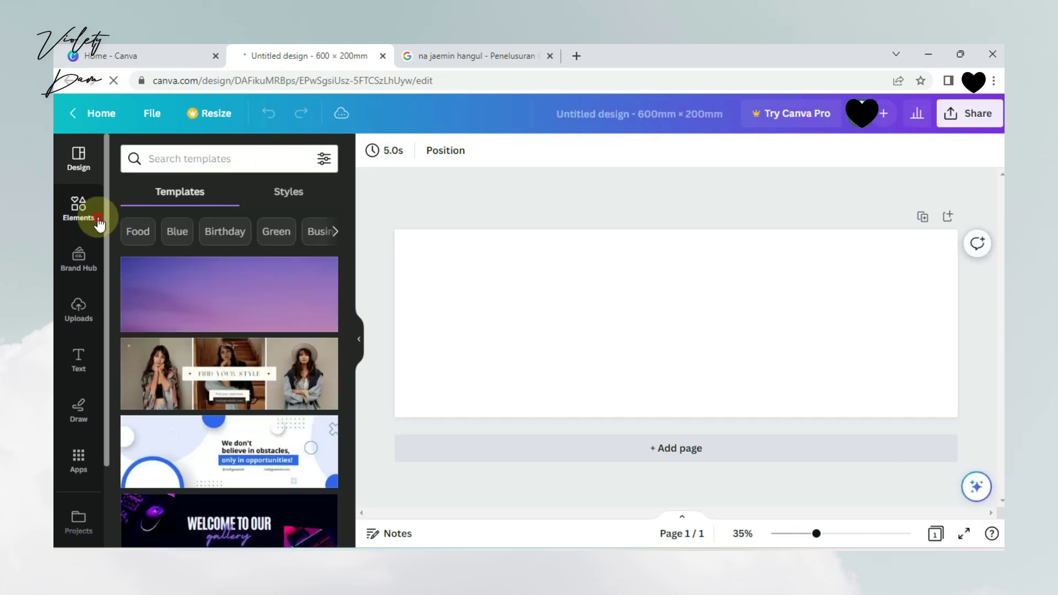
click(220, 201)
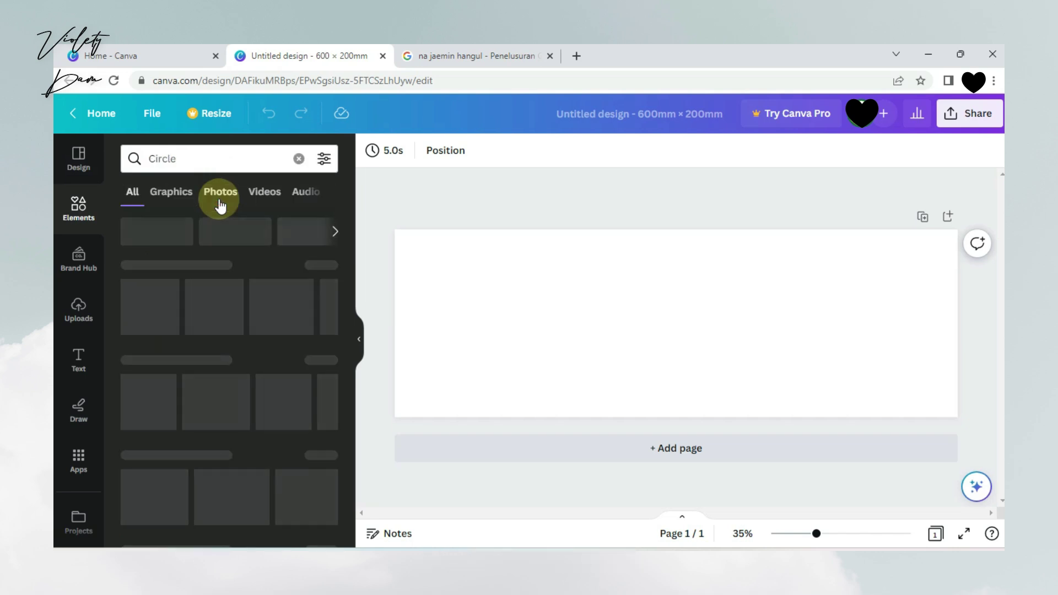
click(231, 305)
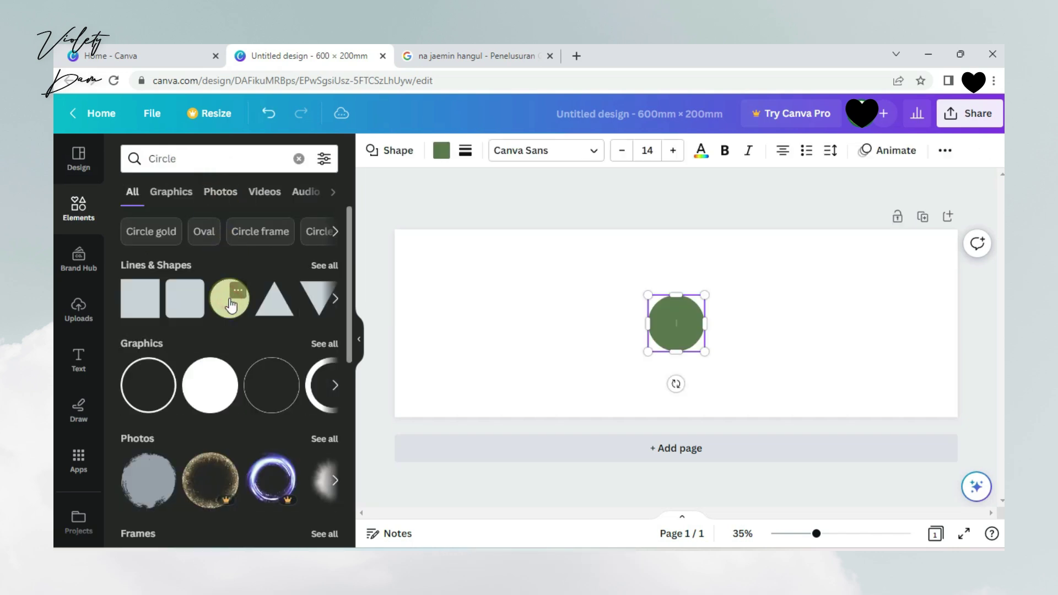
click(439, 150)
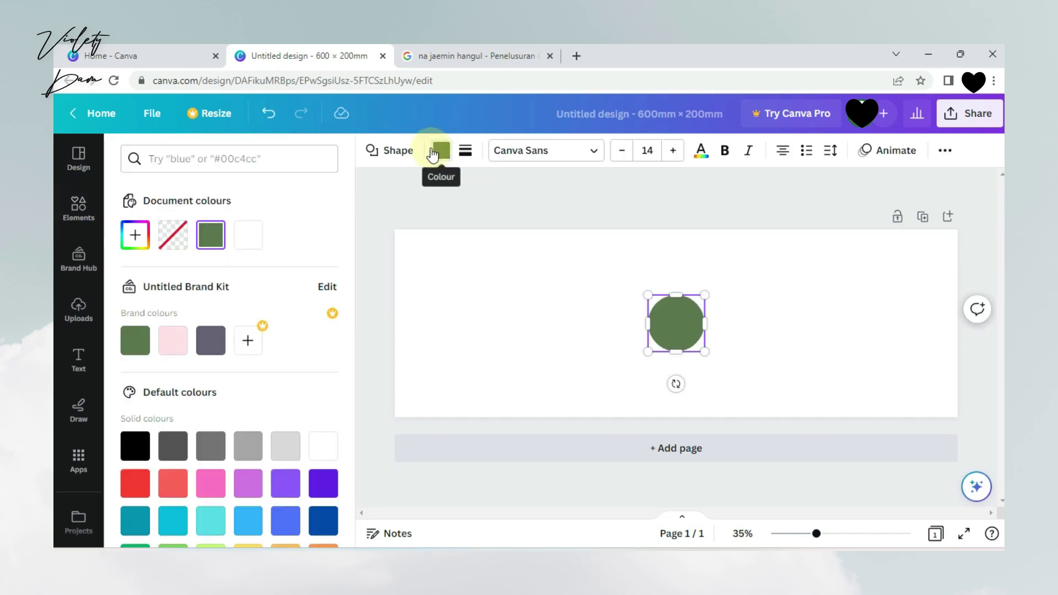
click(135, 236)
text(#F)
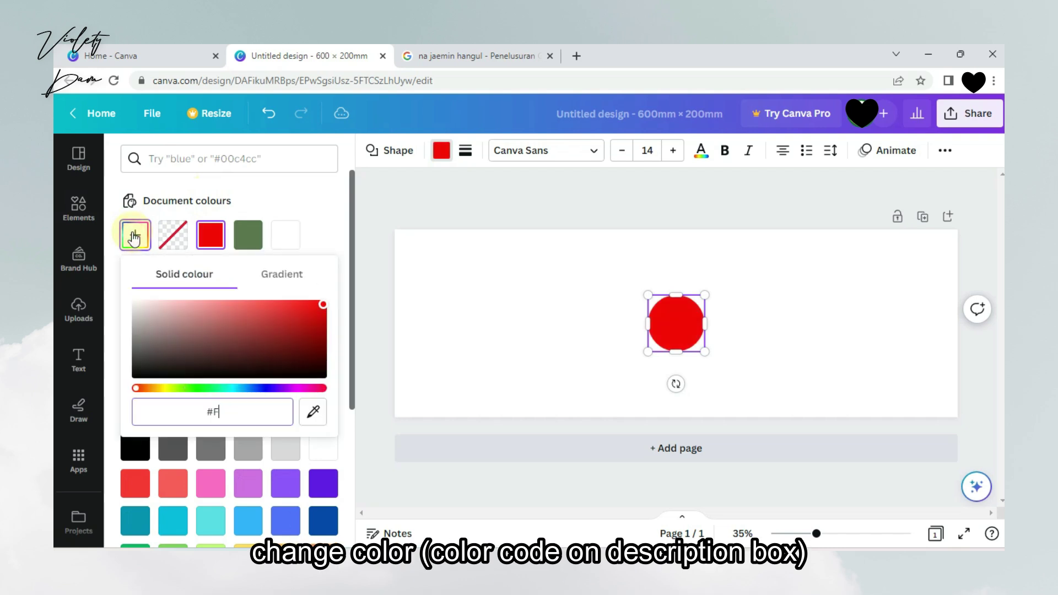
text(6A)
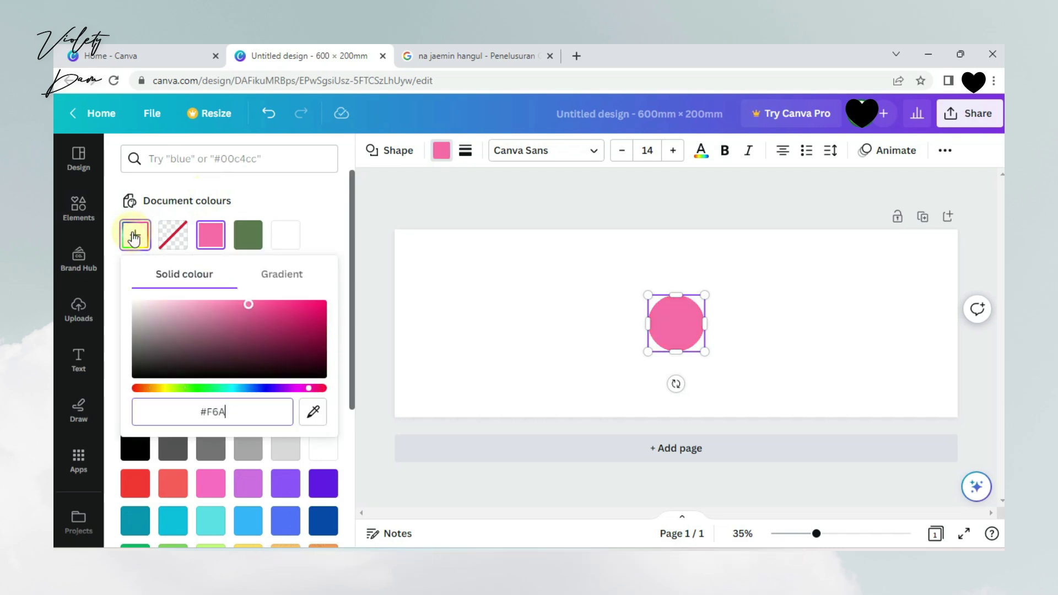
text(7B5)
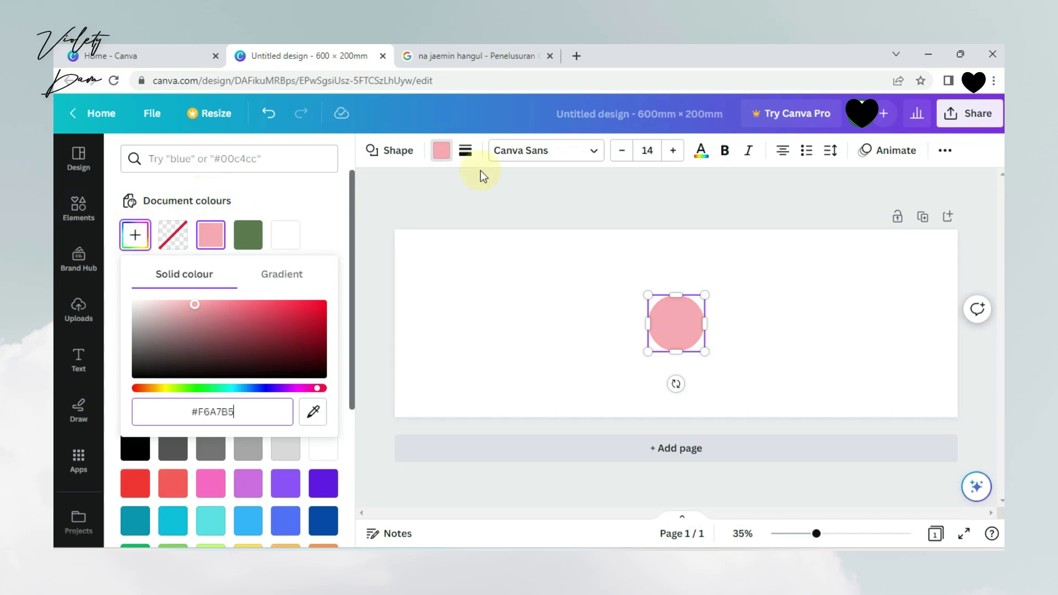
click(680, 323)
Enlarge the pink circle at lower left and paste copies beside it.
key(Escape)
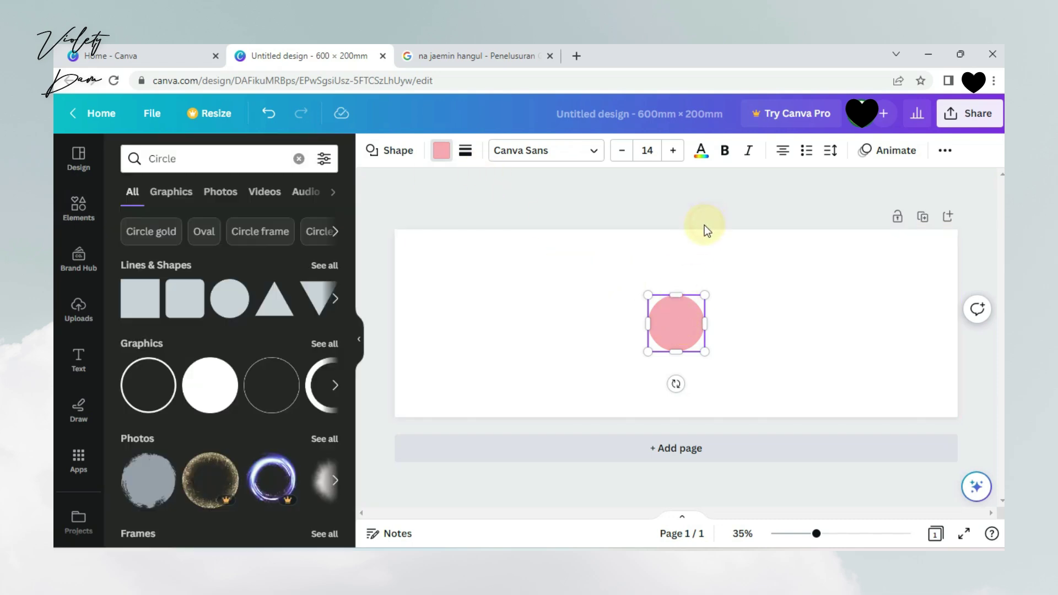
mouse_move(676, 323)
mouse_down()
mouse_move(413, 395)
mouse_move(473, 343)
mouse_up()
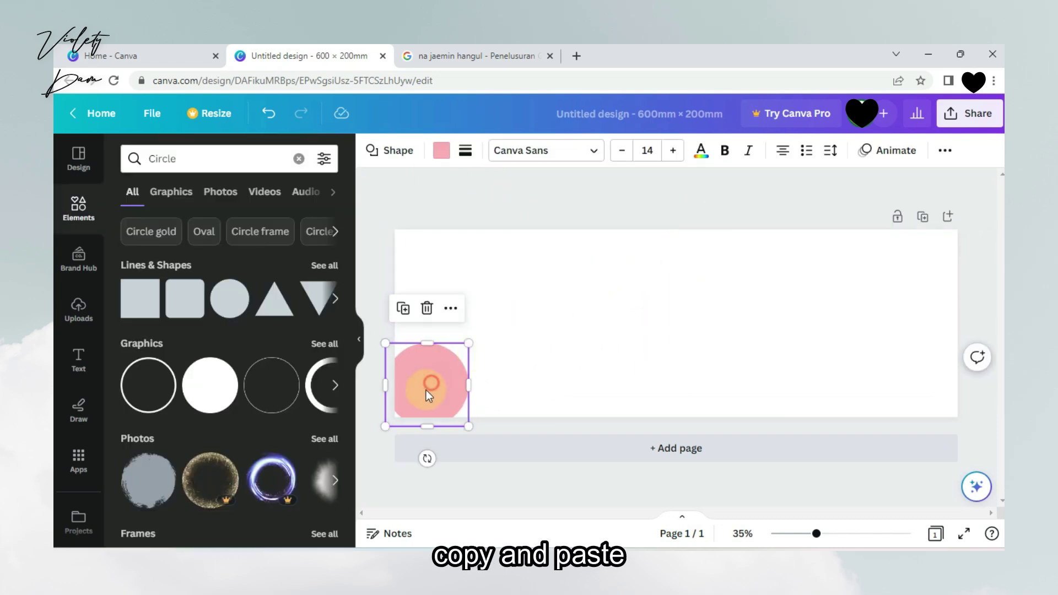
key(ctrl+c)
key(ctrl+v)
mouse_move(430, 385)
mouse_down()
mouse_move(484, 388)
mouse_move(555, 421)
mouse_move(621, 385)
mouse_up()
key(ctrl+v)
key(ctrl+v)
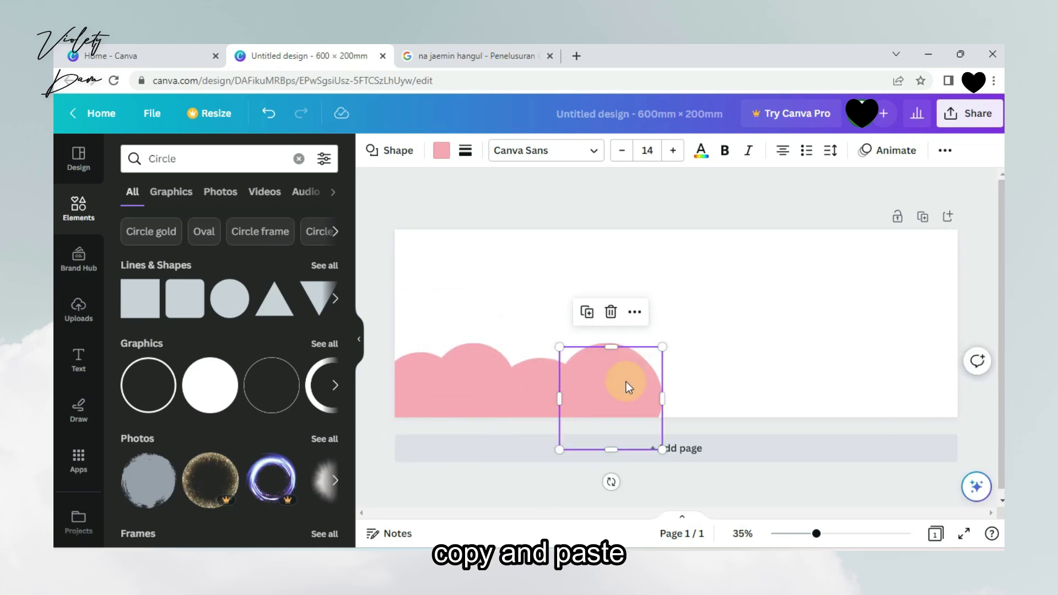
key(ctrl+v)
Duplicate the circle row further right and group all circles into one border.
click(392, 390)
drag(391, 390, 722, 418)
key(ctrl+d)
drag(606, 385, 858, 385)
click(673, 371)
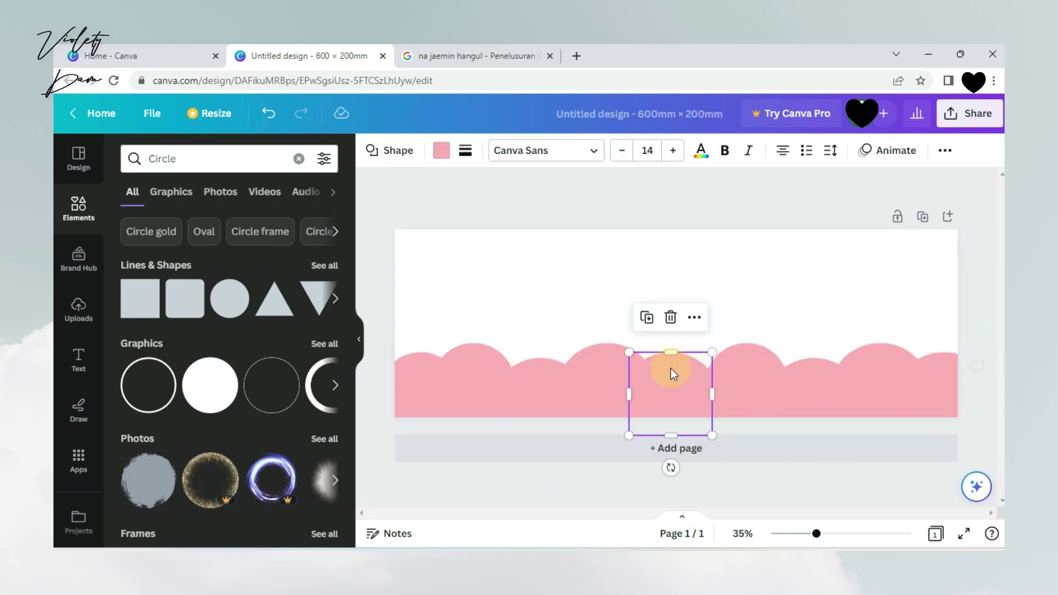
key(ctrl+a)
click(650, 308)
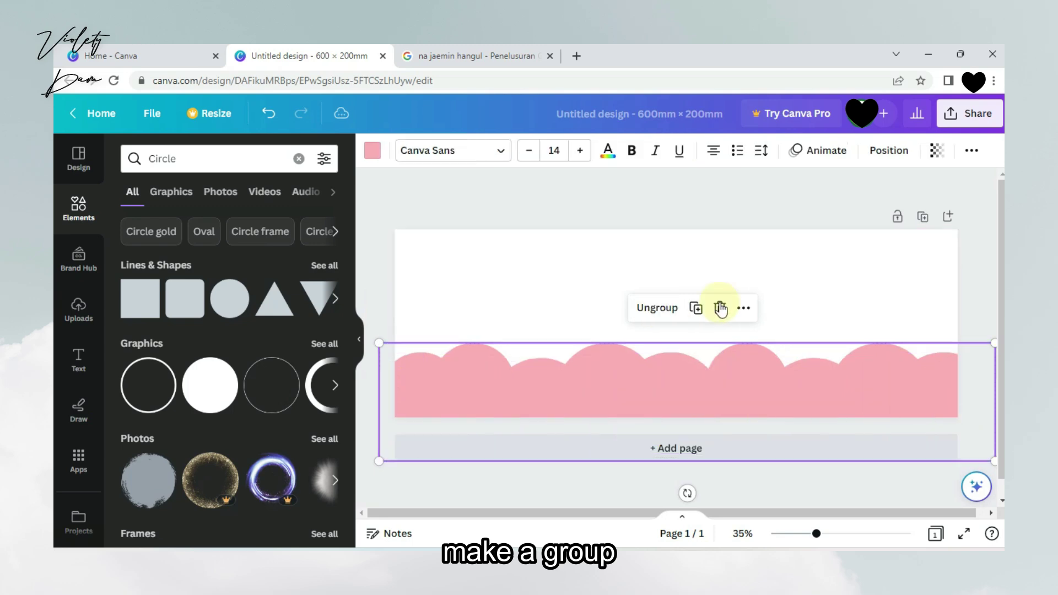
click(699, 182)
click(78, 358)
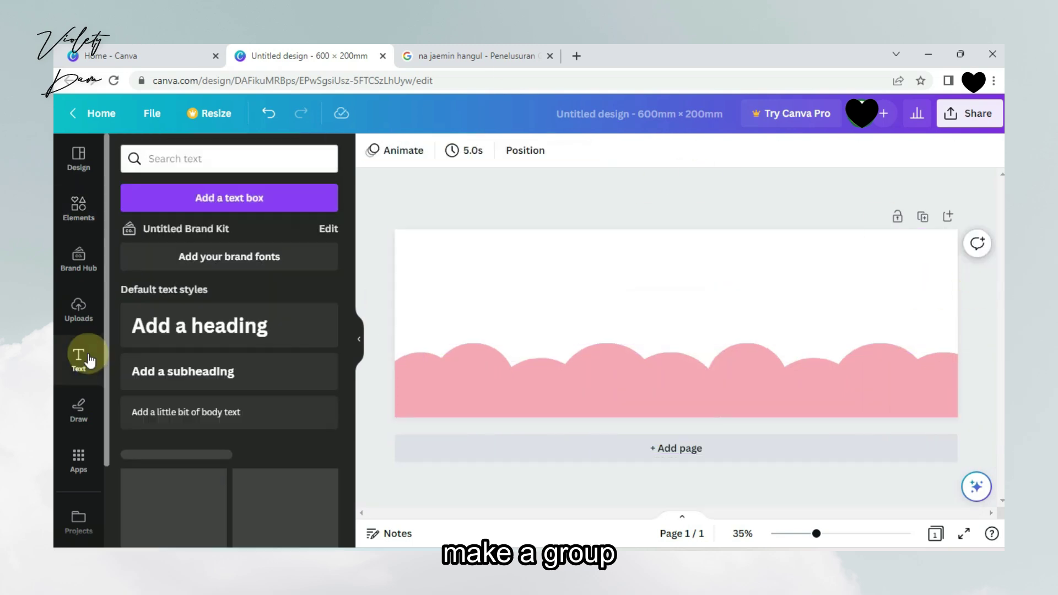
Add a 나재민 heading in the 210 네버랜드 R font.
click(207, 325)
key(ctrl+v)
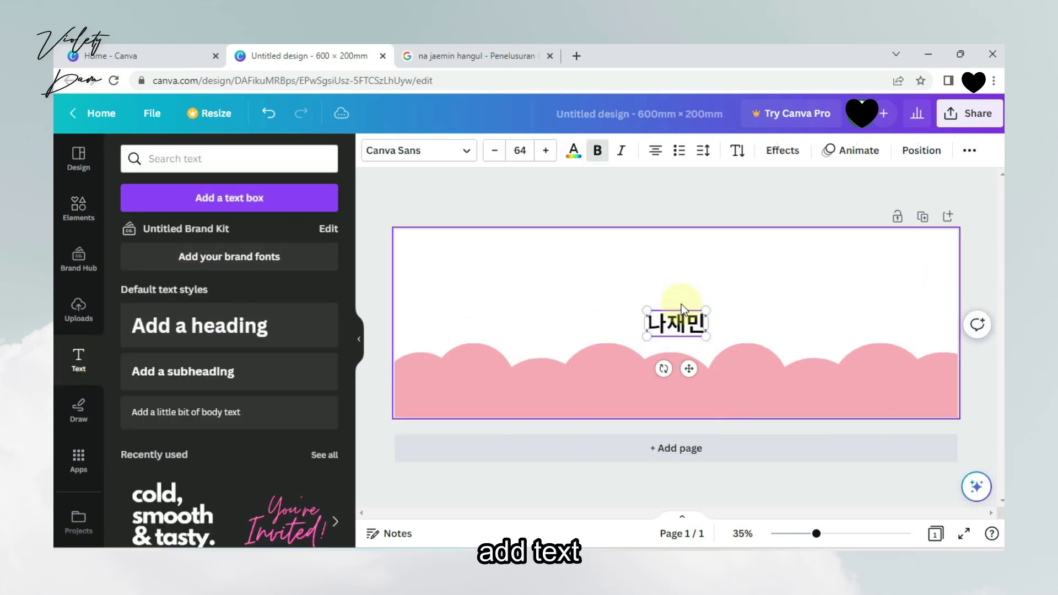
click(441, 152)
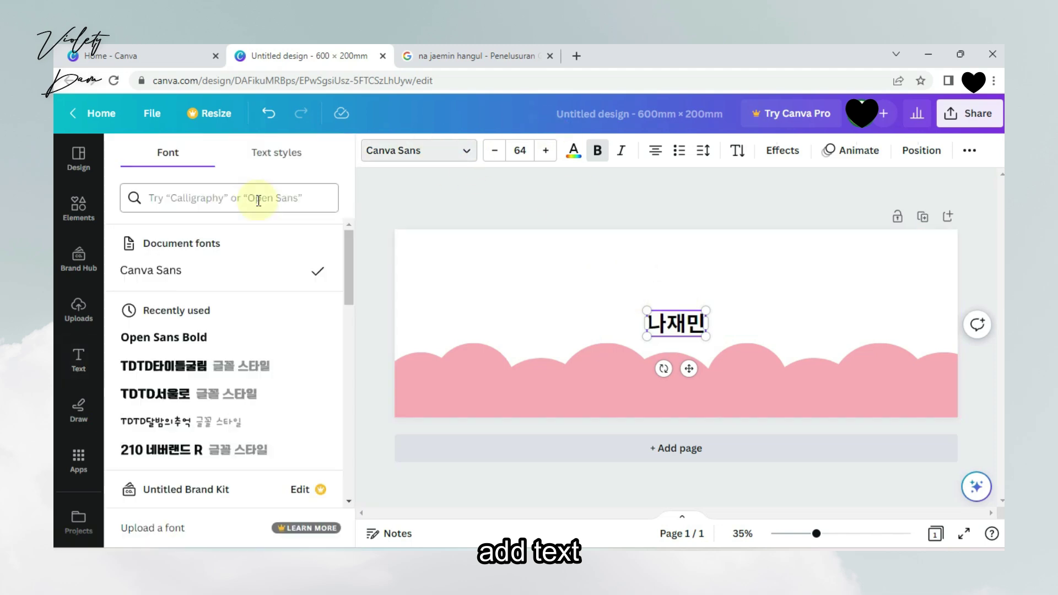
click(257, 199)
text(hangul)
scroll(255, 279, down, 5)
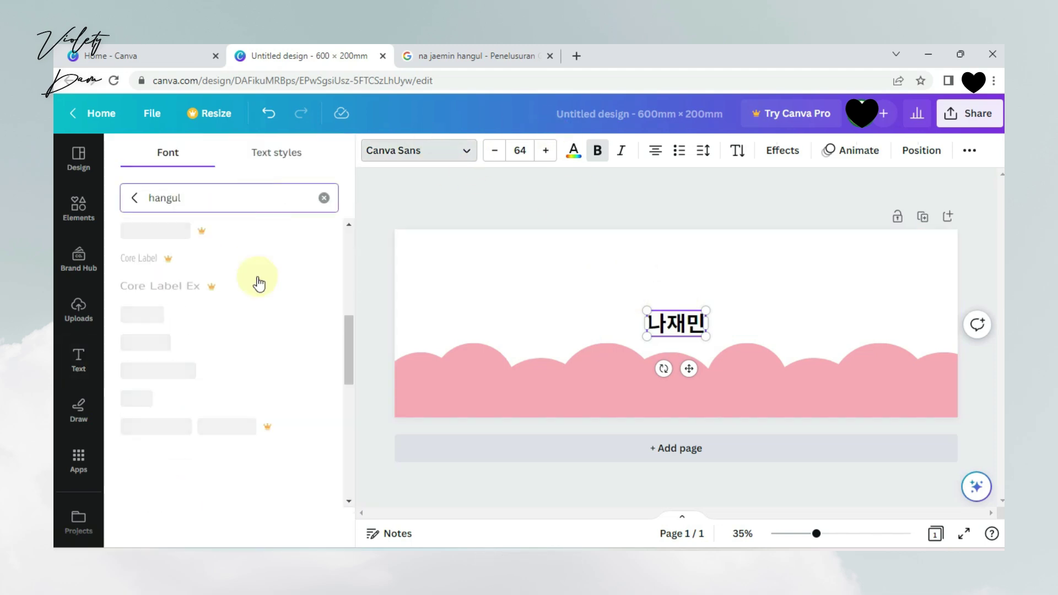
scroll(259, 284, down, 3)
click(254, 331)
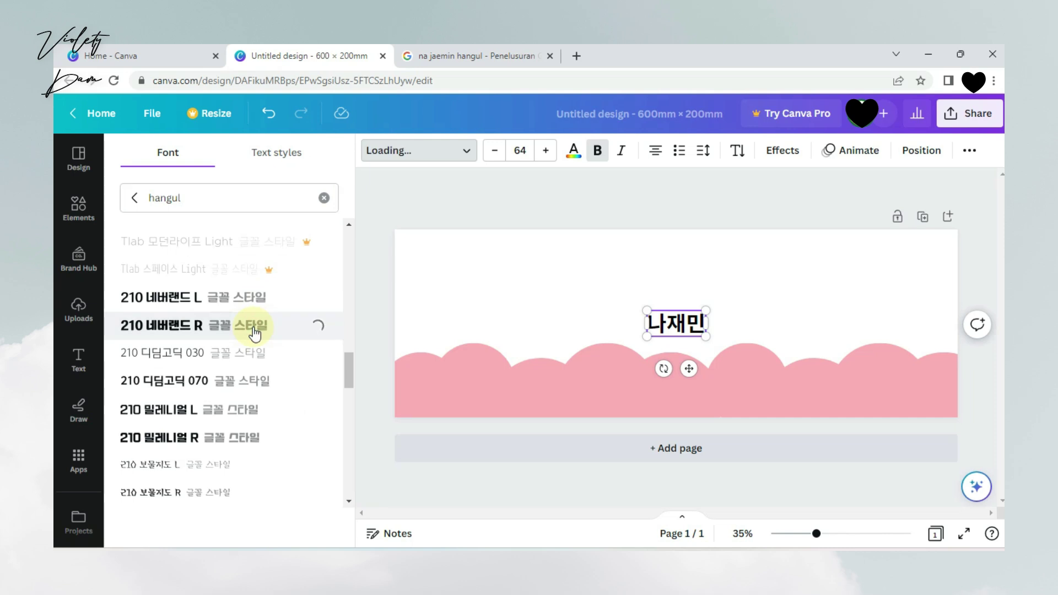
Enlarge the 나재민 heading and centre it over the cloud border.
drag(644, 336, 945, 215)
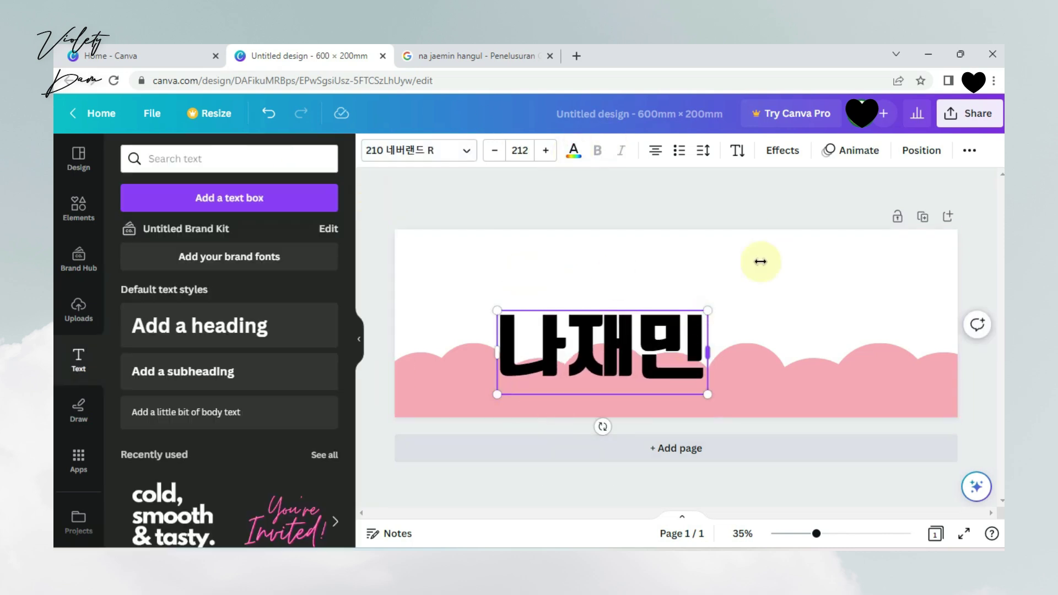
click(956, 309)
mouse_move(956, 309)
mouse_down()
mouse_move(755, 331)
mouse_move(791, 331)
mouse_up()
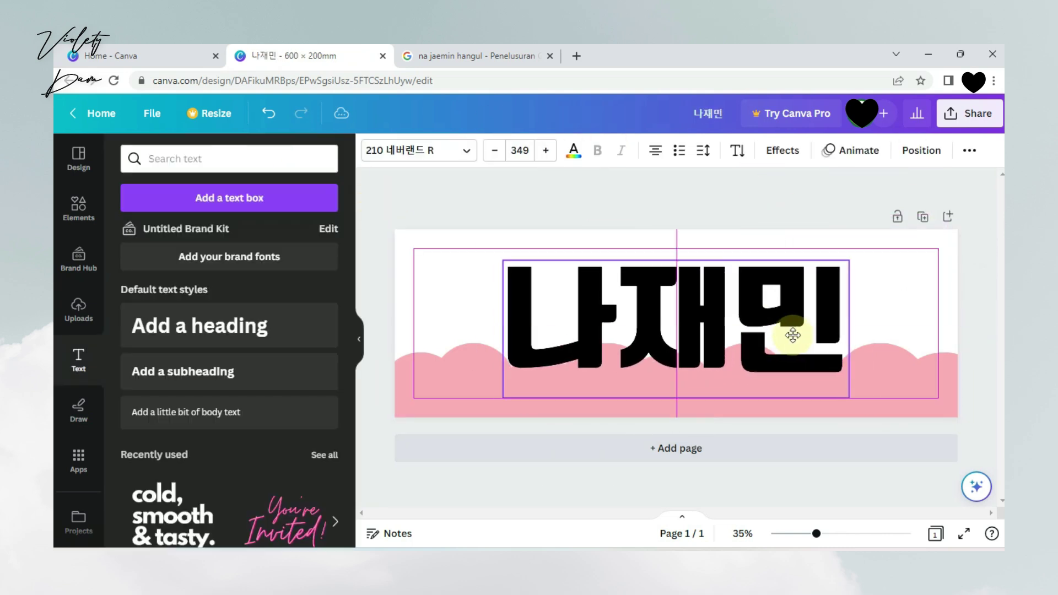
click(573, 149)
click(135, 234)
Make the heading text pink with a white outline of thickness about 100.
click(211, 235)
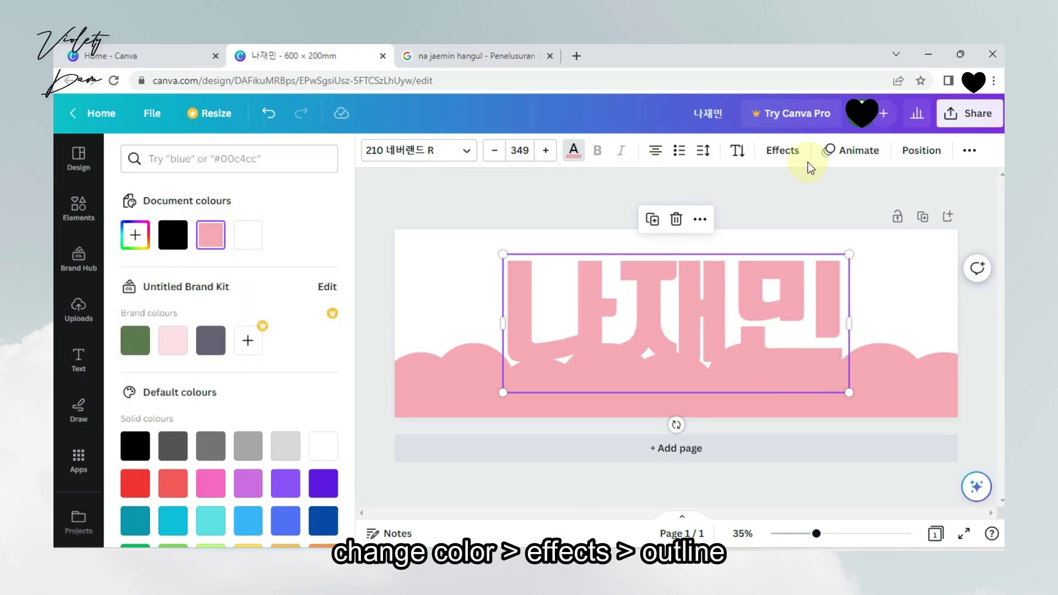
click(783, 150)
click(293, 324)
click(315, 435)
click(194, 293)
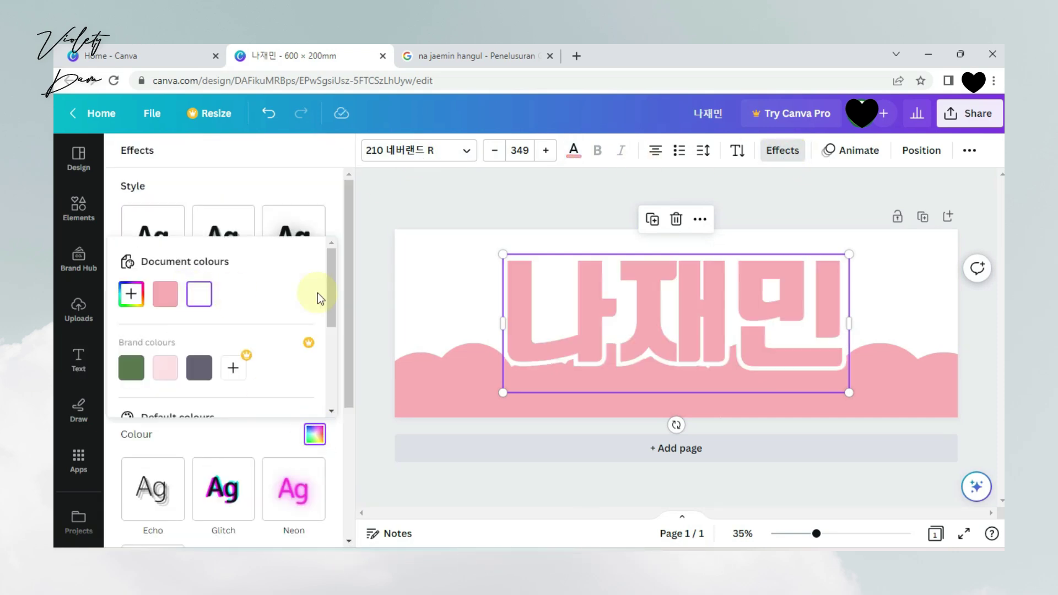
click(337, 231)
scroll(275, 275, down, 1)
drag(171, 384, 224, 385)
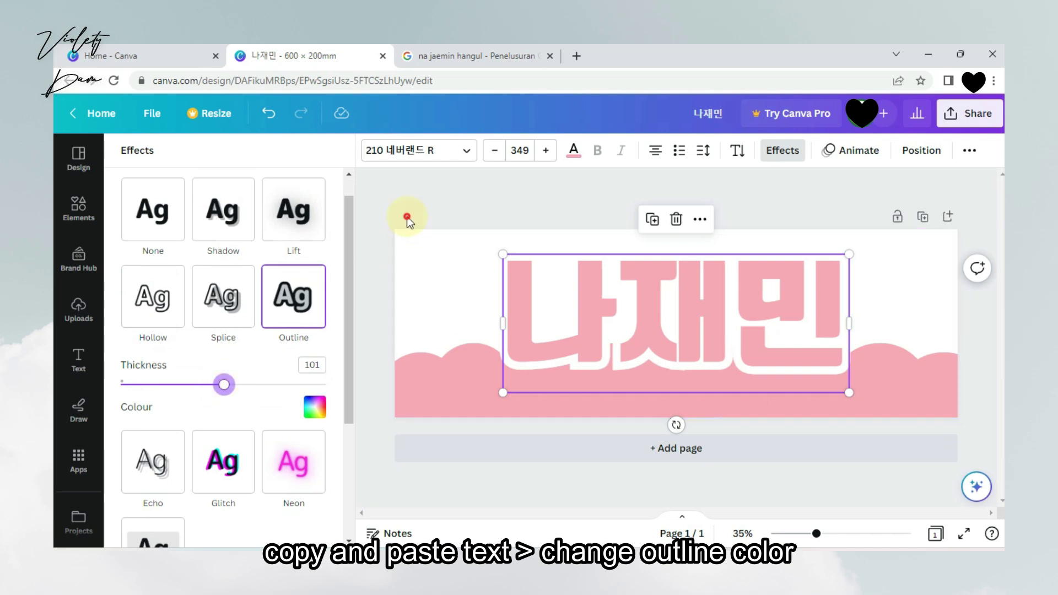
click(573, 330)
Duplicate the heading and give the copy a thicker #F390B8 outline.
click(666, 215)
click(735, 305)
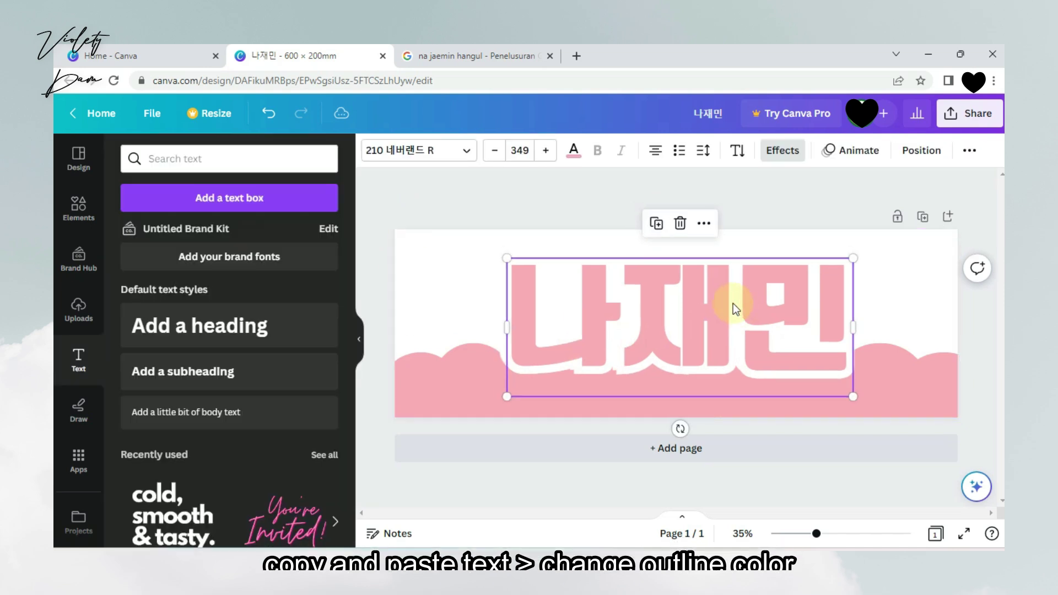
right_click(775, 237)
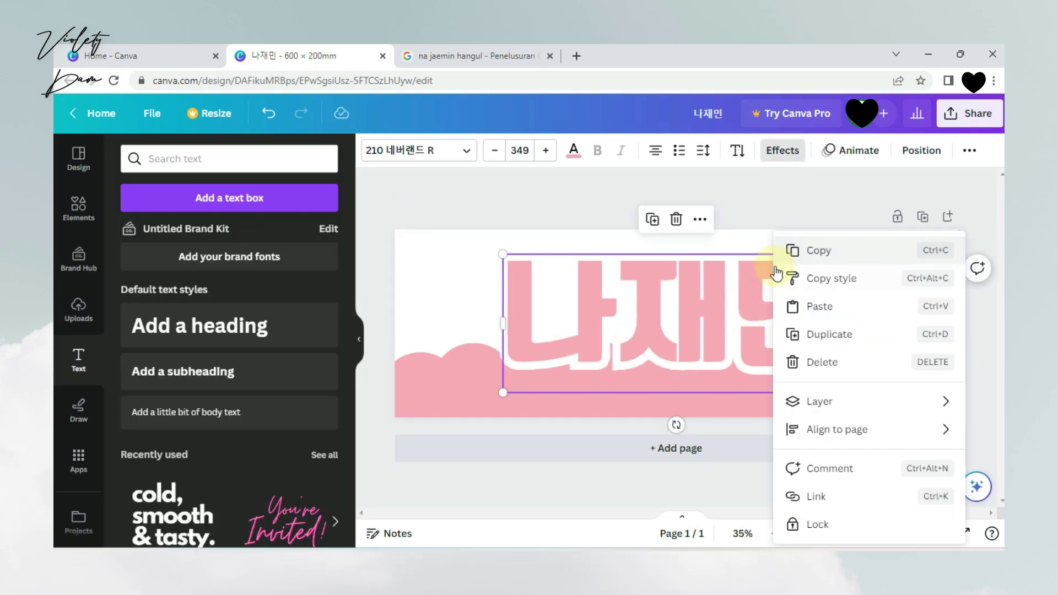
key(Escape)
click(783, 150)
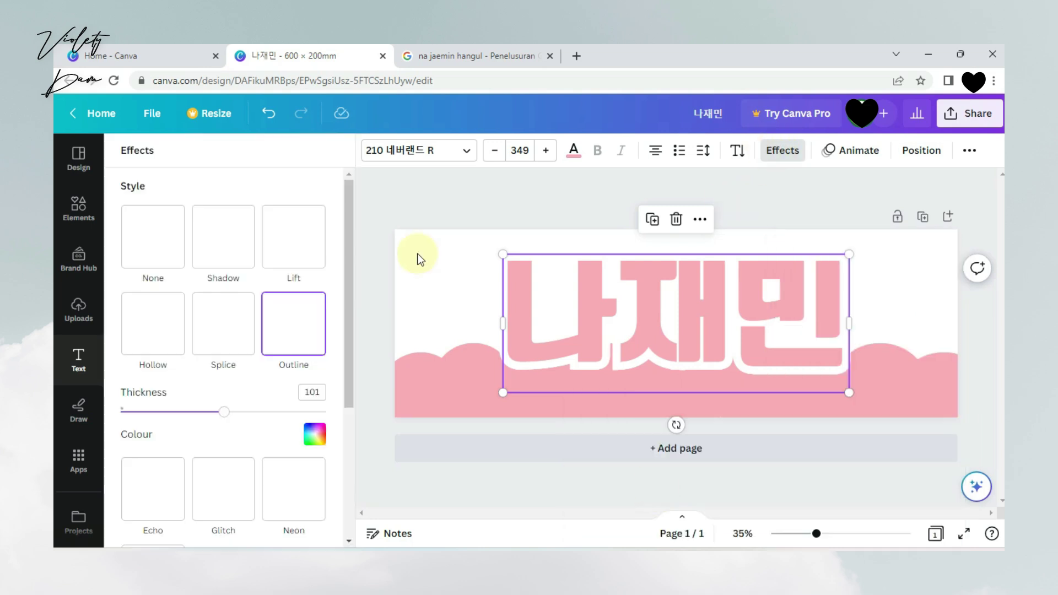
click(315, 434)
click(130, 294)
text(#F390)
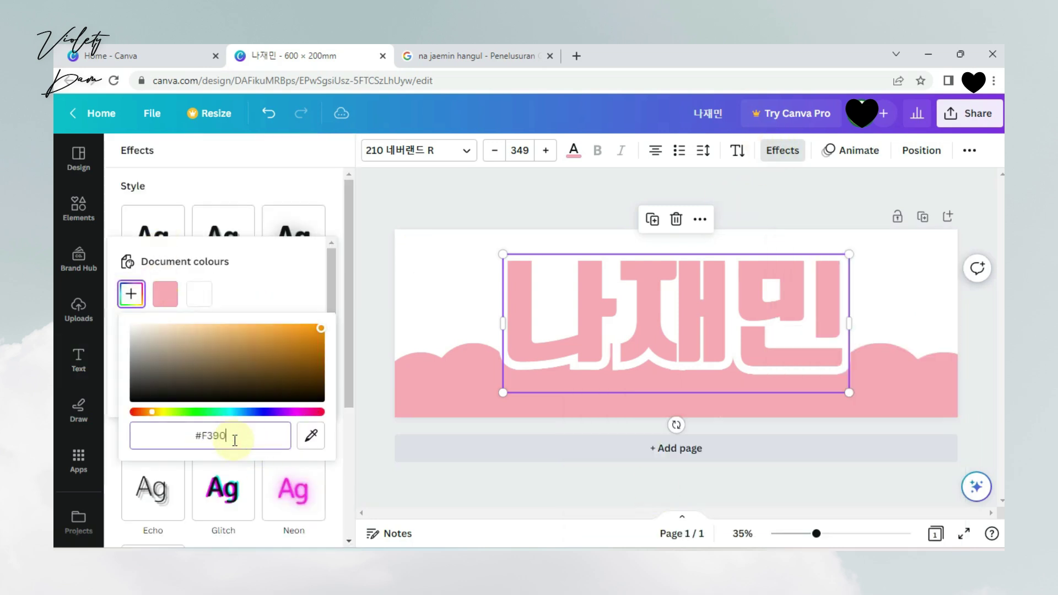
text(B8)
click(132, 296)
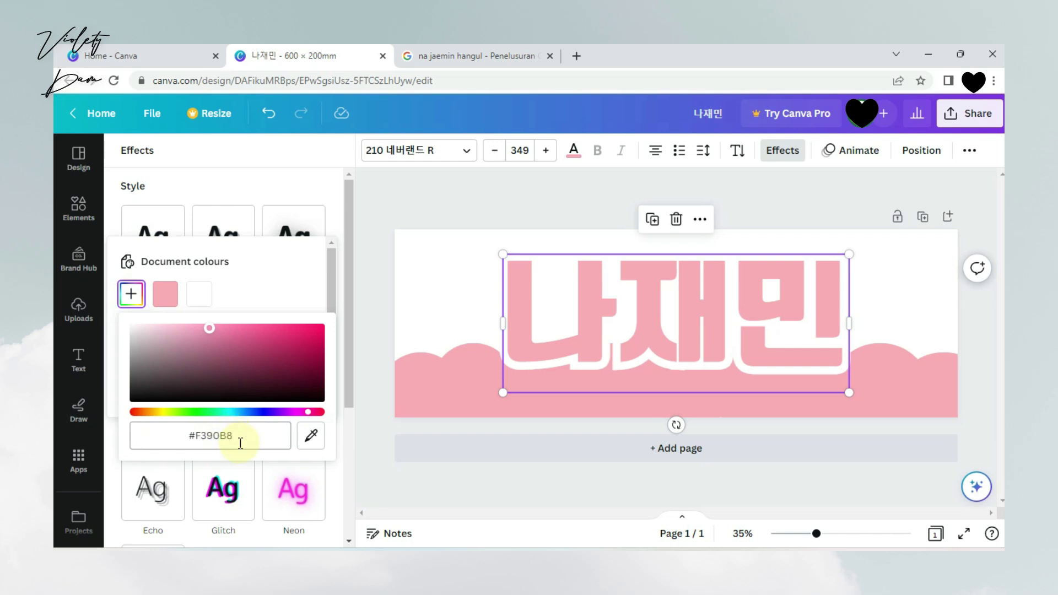
key(Escape)
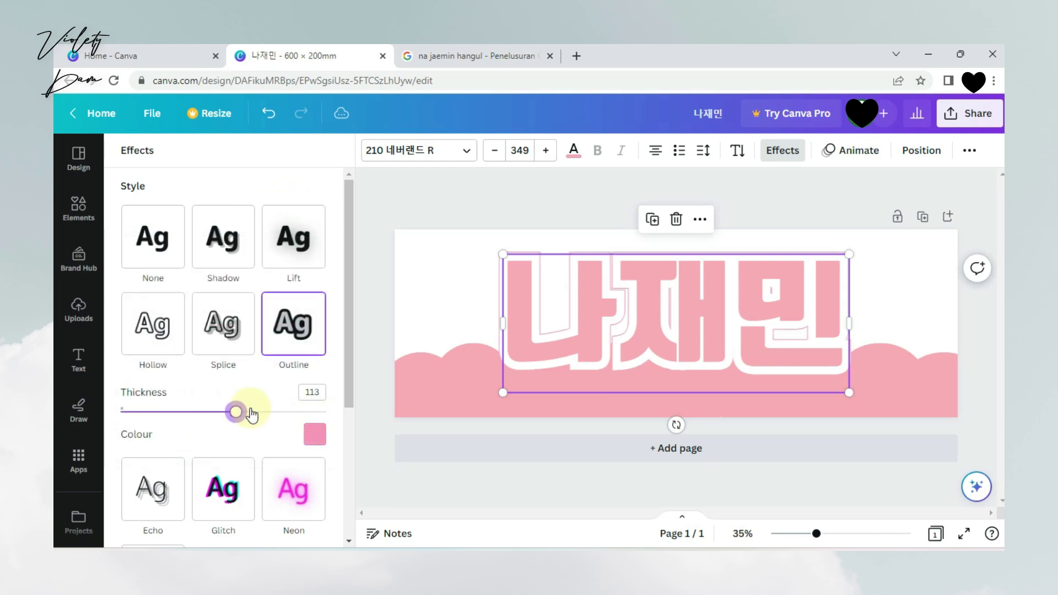
drag(251, 414, 274, 413)
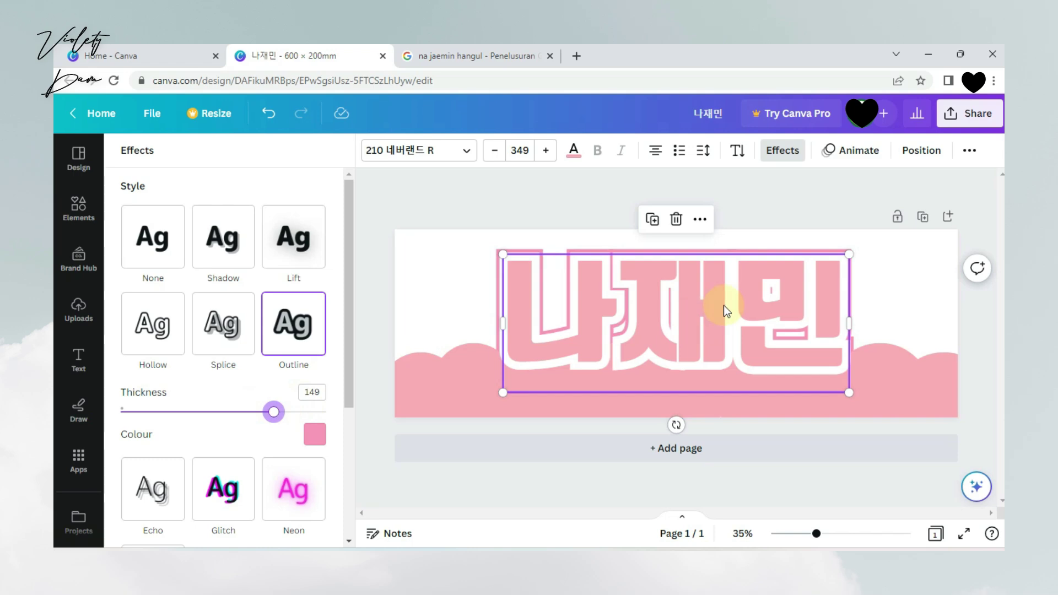
Send the pink-outlined copy to the back and align it with the title.
click(668, 286)
right_click(640, 279)
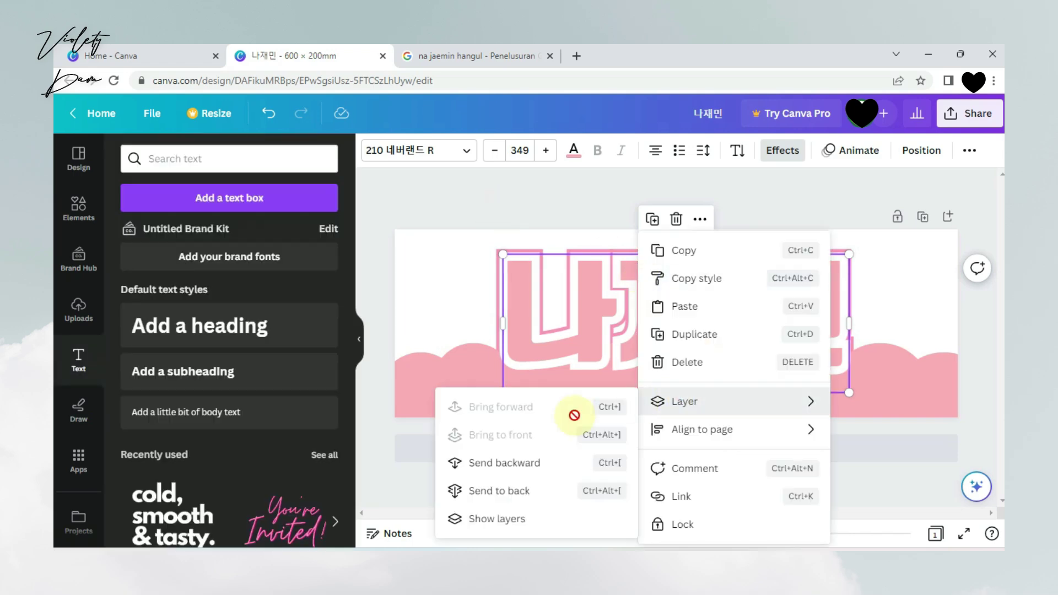
click(532, 503)
mouse_move(798, 296)
mouse_down()
mouse_move(767, 277)
mouse_move(784, 291)
mouse_up()
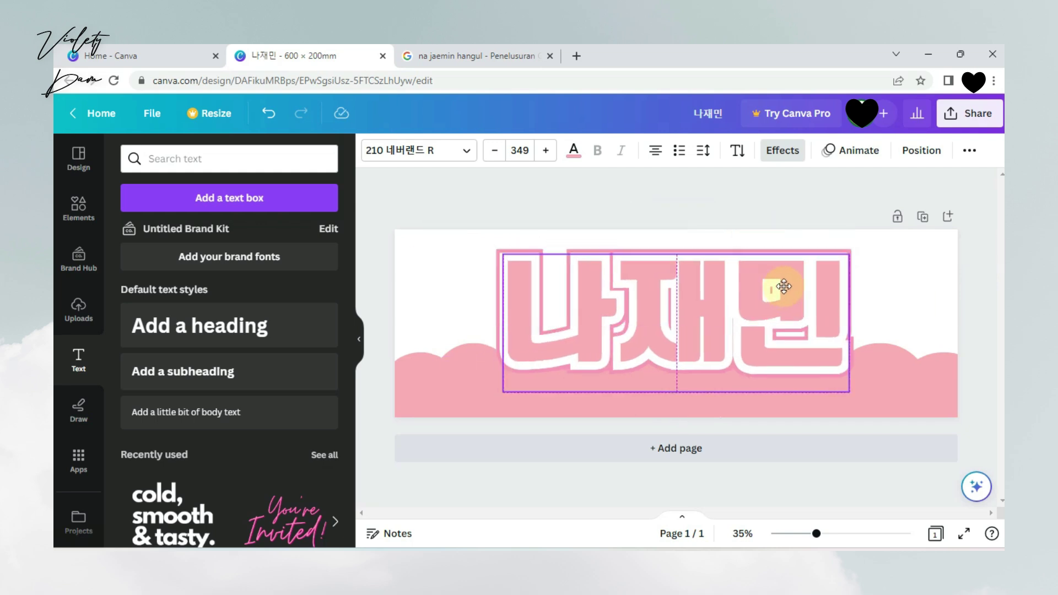
click(821, 207)
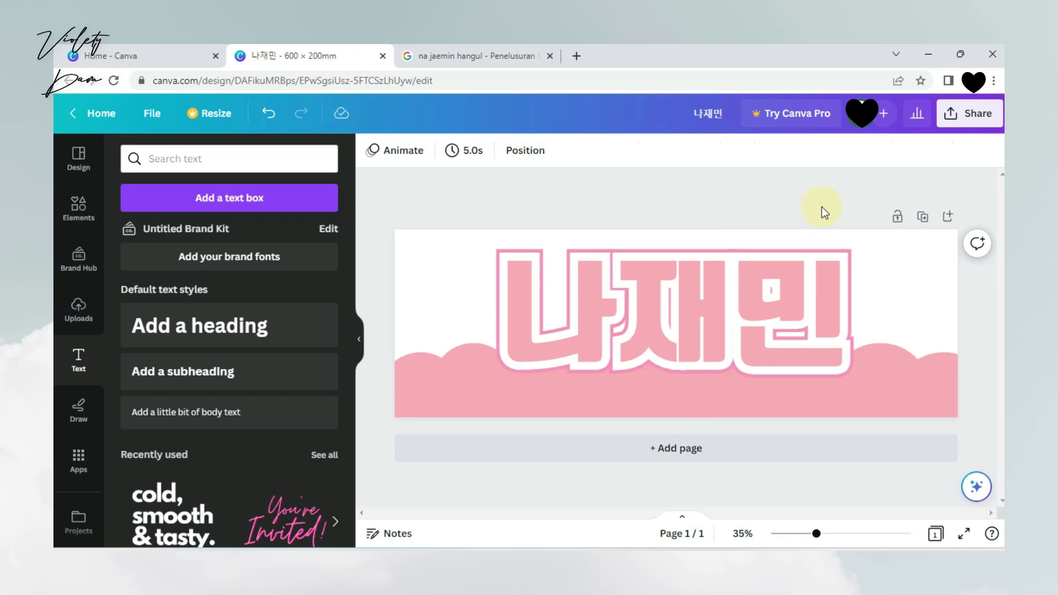
Add a circle from Elements and colour it pink #F390B5.
click(81, 210)
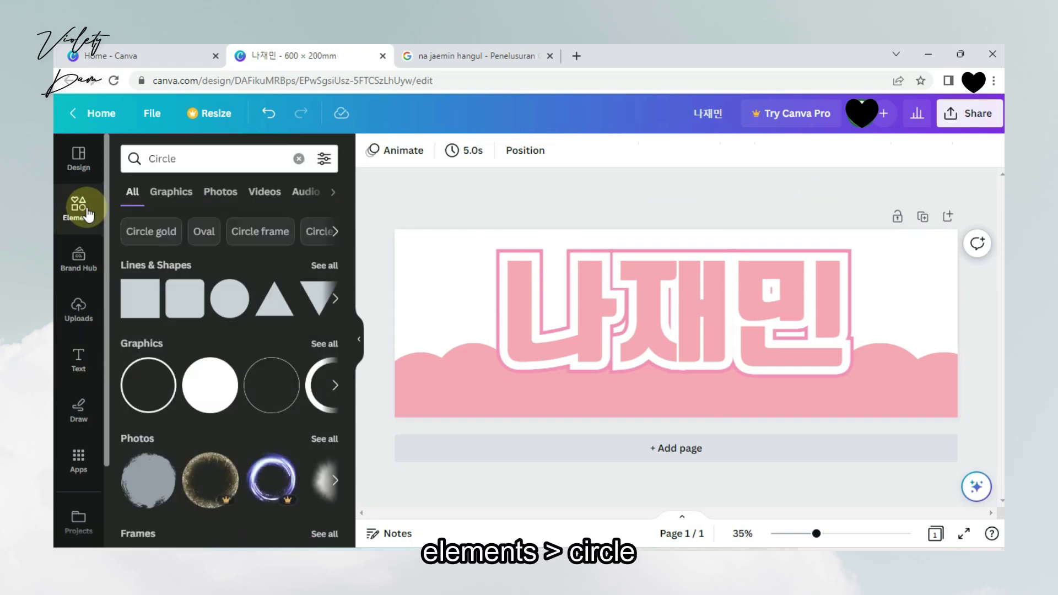
click(226, 306)
click(442, 150)
click(135, 235)
text(#F390B5)
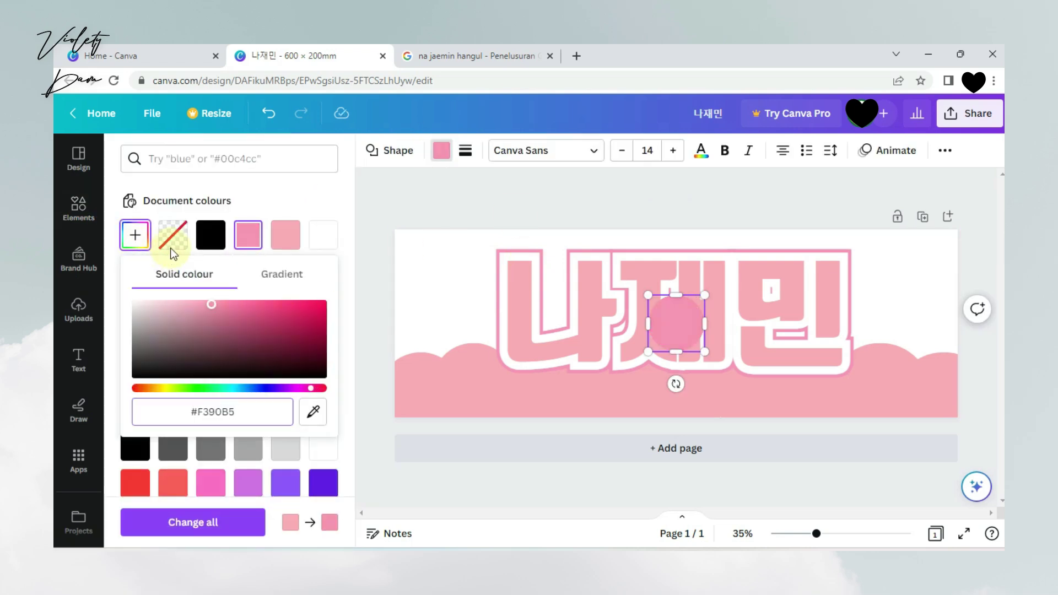
Send the pink circle behind the title and enlarge it behind 민.
mouse_move(688, 322)
mouse_down()
mouse_move(631, 322)
mouse_move(789, 326)
mouse_up()
key(ctrl+bracketleft)
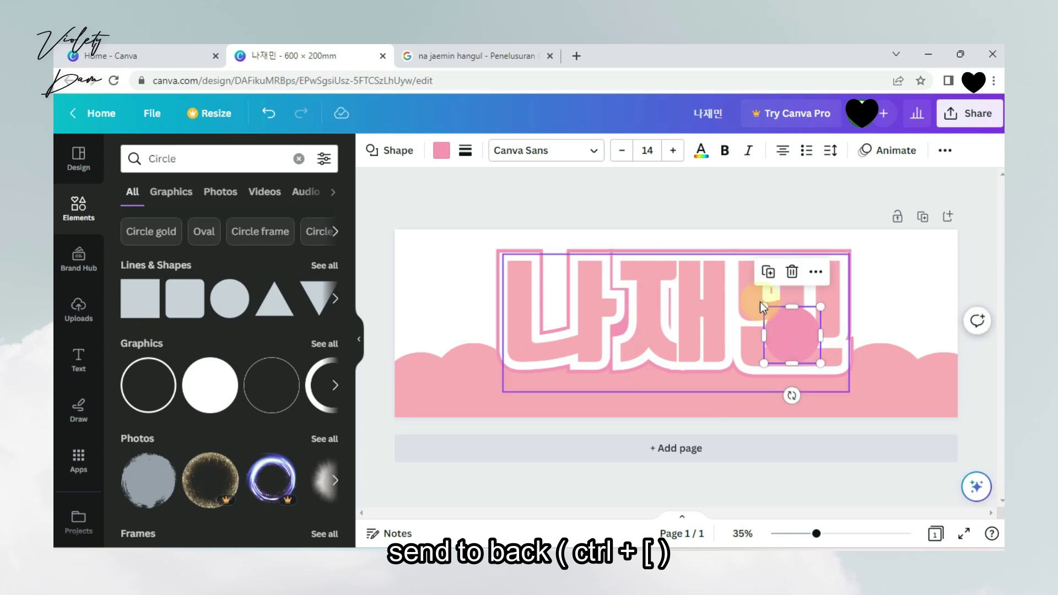
click(750, 292)
key(ctrl+z)
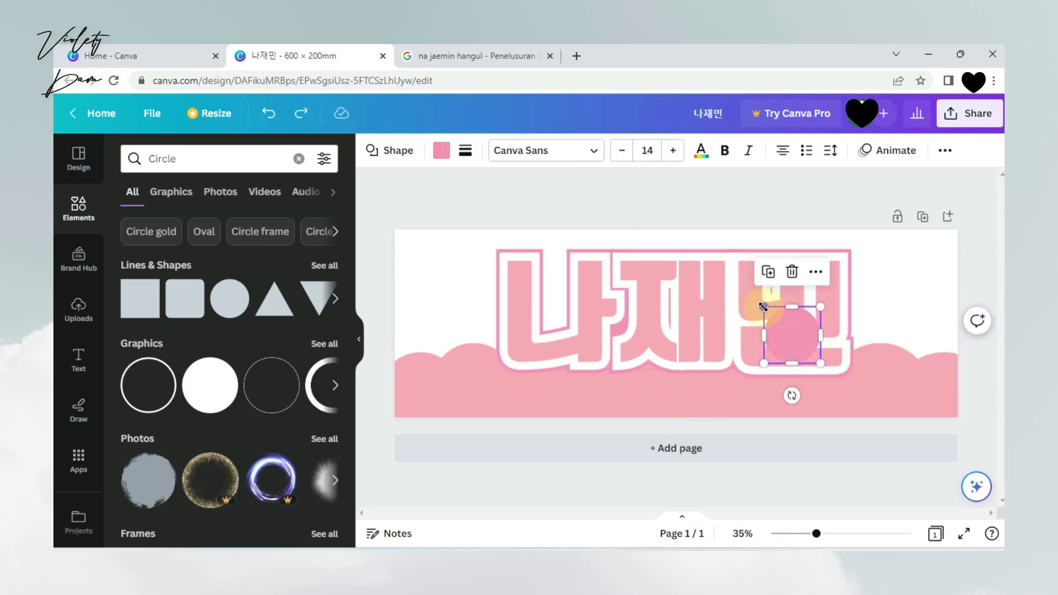
drag(763, 307, 724, 266)
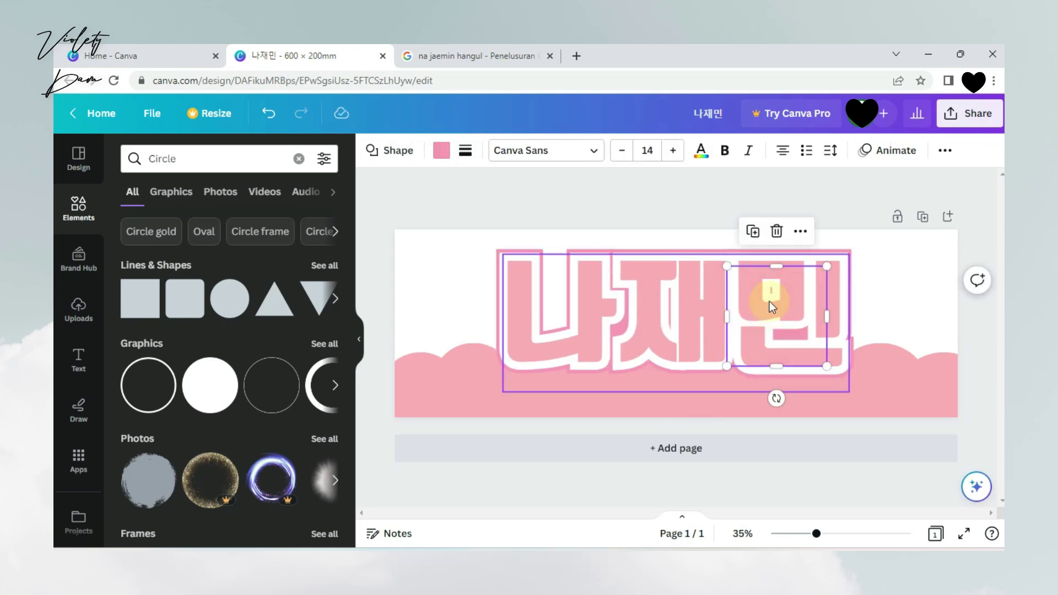
click(663, 206)
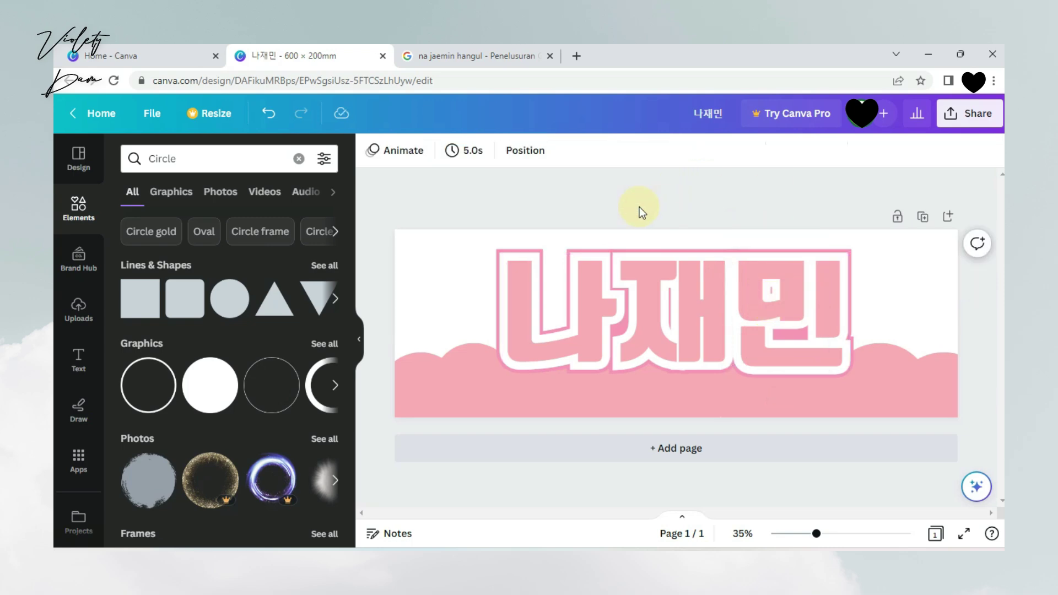
click(298, 158)
Place a shrunken carrot left of the title and a tilted copy on its right.
text(carr)
click(190, 222)
mouse_move(146, 309)
mouse_down()
mouse_move(668, 326)
mouse_move(699, 343)
mouse_up()
drag(659, 306, 455, 306)
key(ctrl+d)
drag(871, 342, 906, 349)
Add a shrunken rabbit-ears graphic and shrink the title slightly.
click(298, 159)
text(ra)
click(165, 274)
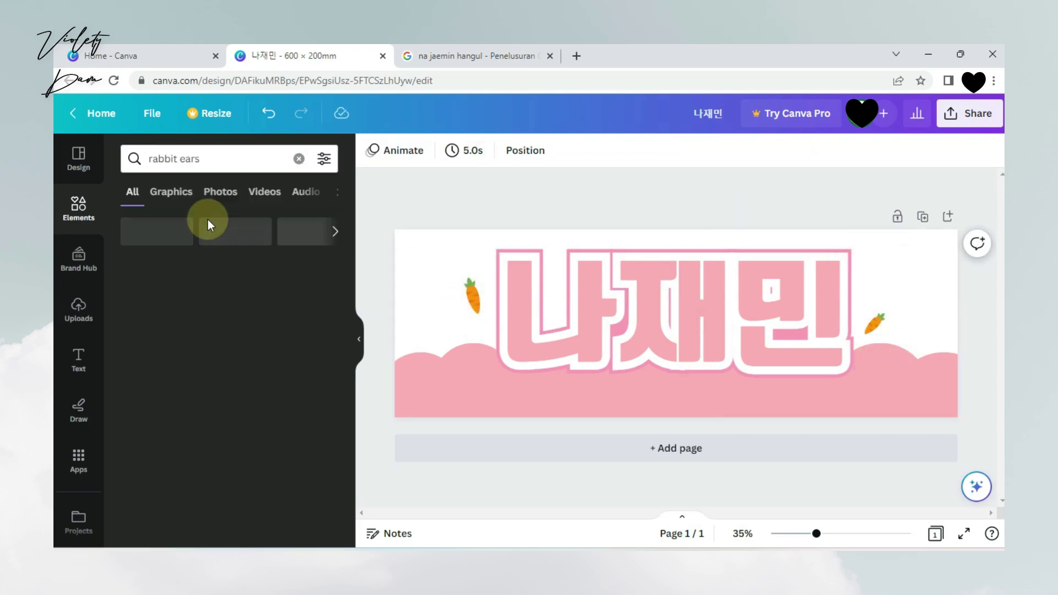
click(171, 191)
click(229, 290)
mouse_move(851, 385)
mouse_down()
mouse_move(674, 321)
mouse_move(534, 295)
mouse_up()
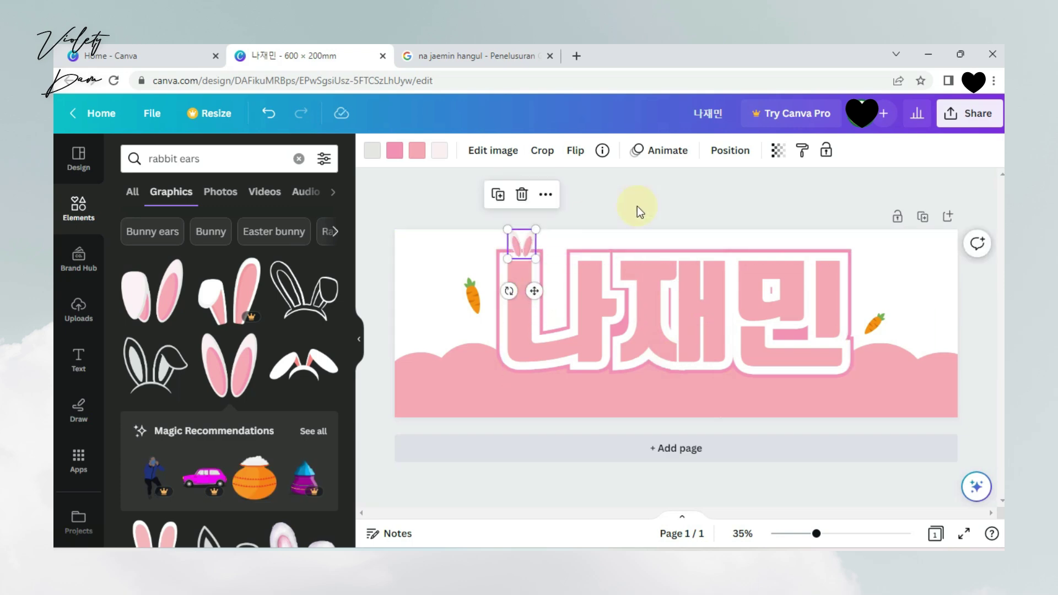
click(472, 293)
click(700, 289)
drag(849, 392, 839, 380)
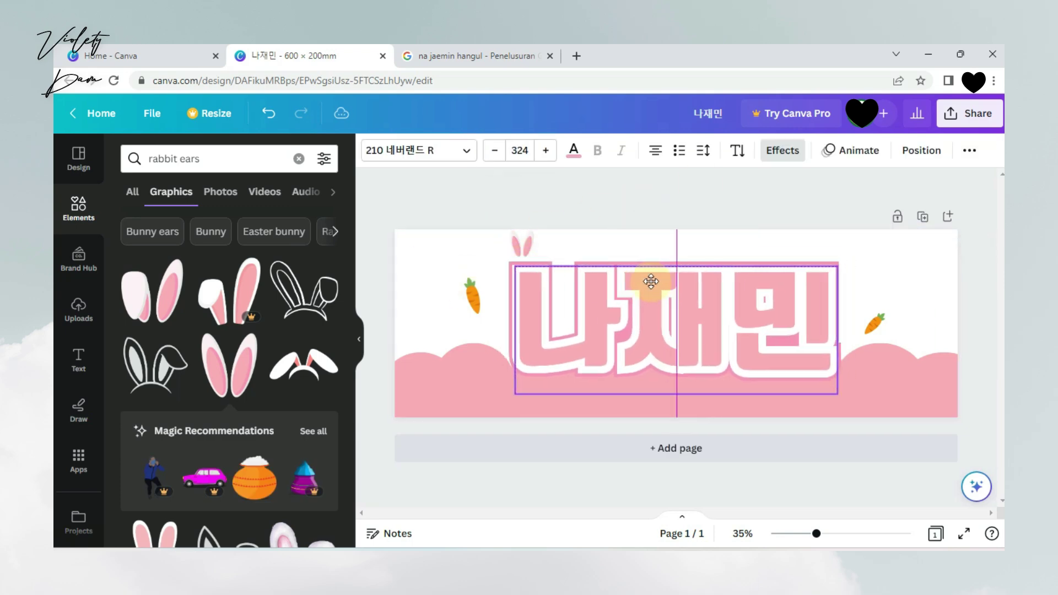
Duplicate the rabbit ears to the title's top right and send them behind the title.
click(537, 260)
key(ctrl+d)
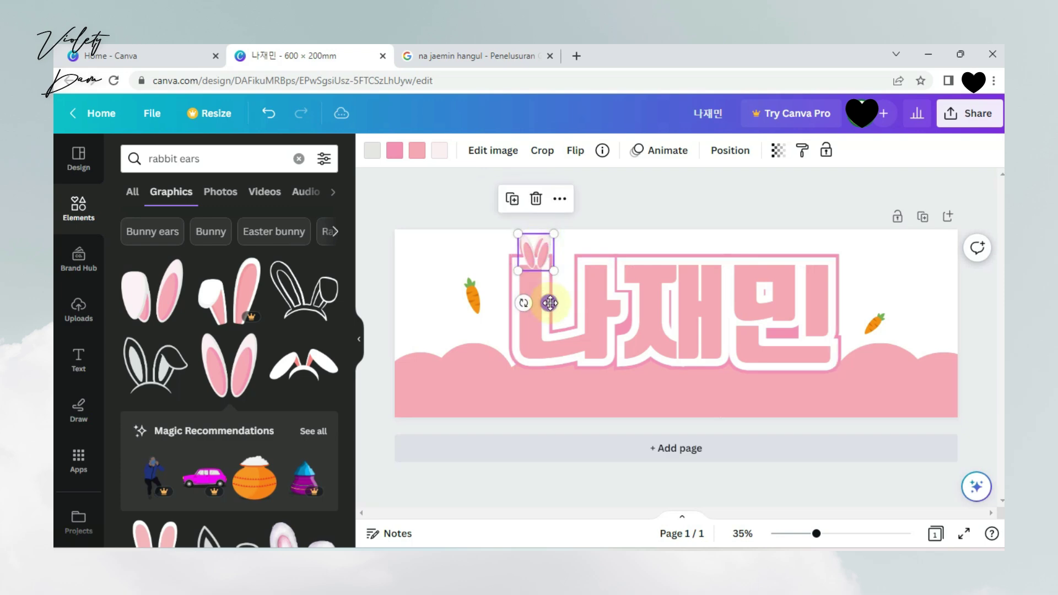
drag(538, 257, 765, 248)
click(694, 209)
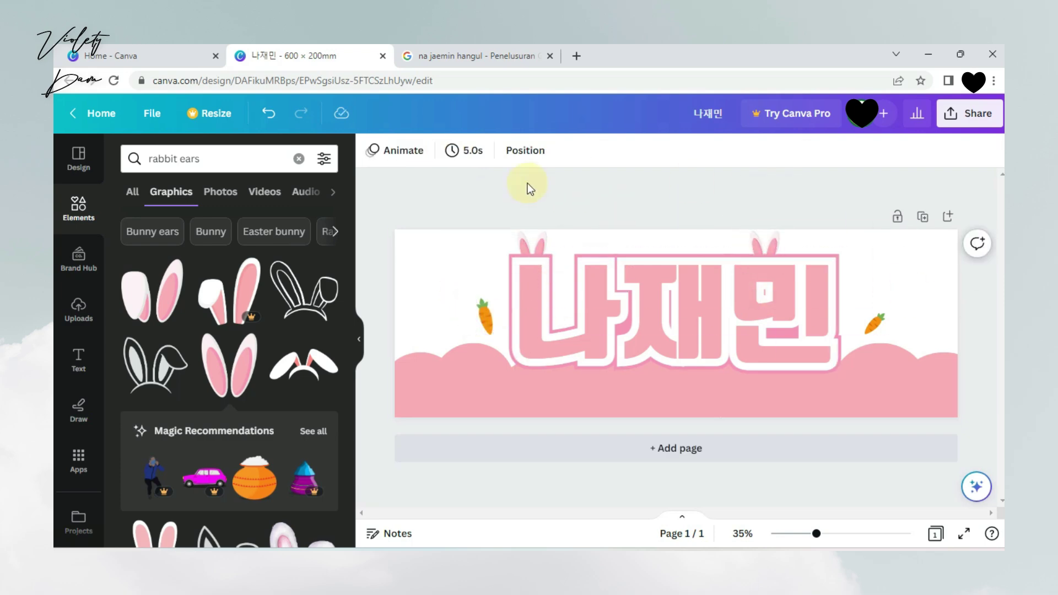
click(534, 246)
key(Tab)
click(588, 207)
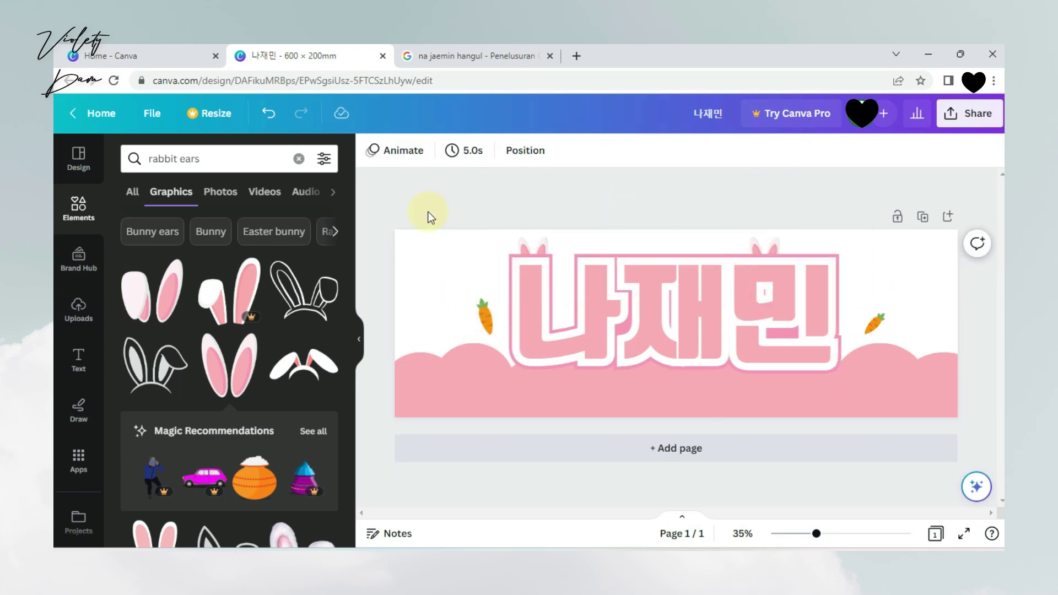
triple_click(224, 158)
key(BackSpace)
Add a pink heart bubble graphic, shrunk at the upper left.
text(love bubble)
key(Return)
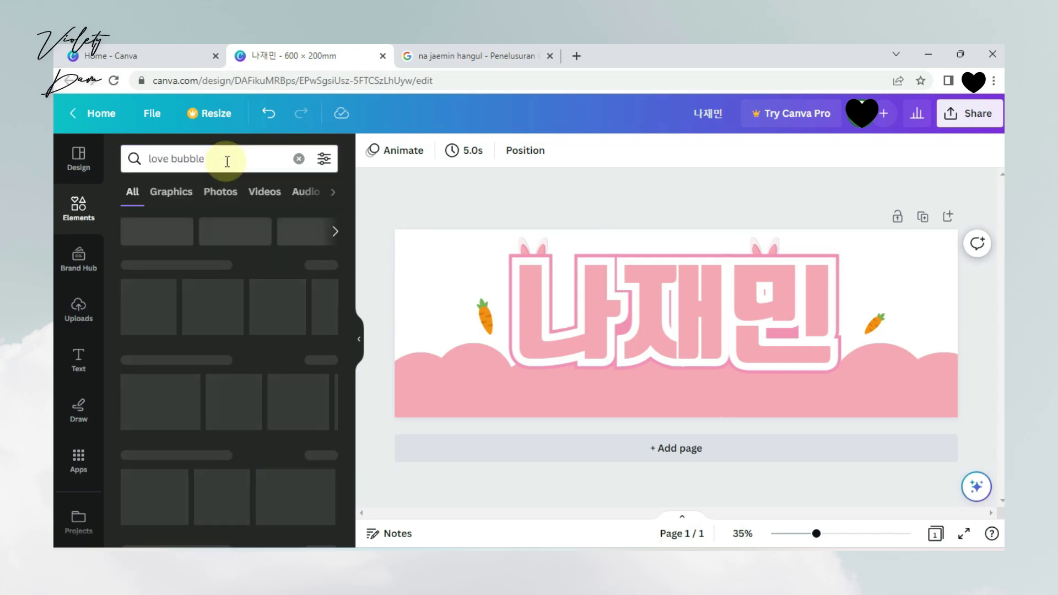
click(324, 264)
scroll(287, 317, down, 3)
scroll(286, 317, down, 2)
click(154, 419)
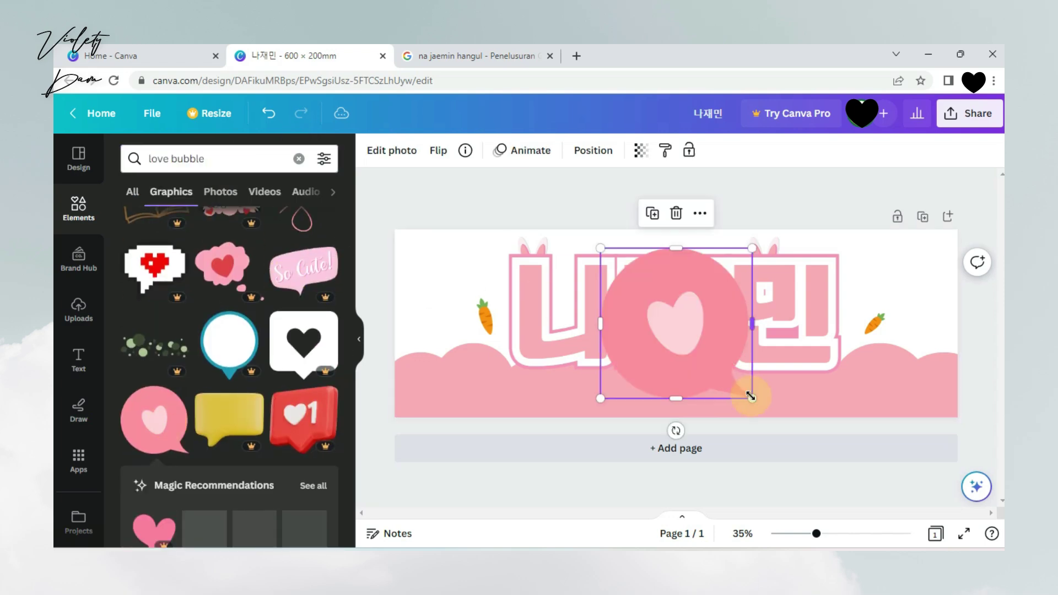
mouse_move(750, 394)
mouse_down()
mouse_move(496, 317)
mouse_move(485, 266)
mouse_up()
Add a scattered dots graphic, recolour it pink, and resize and position it.
click(299, 159)
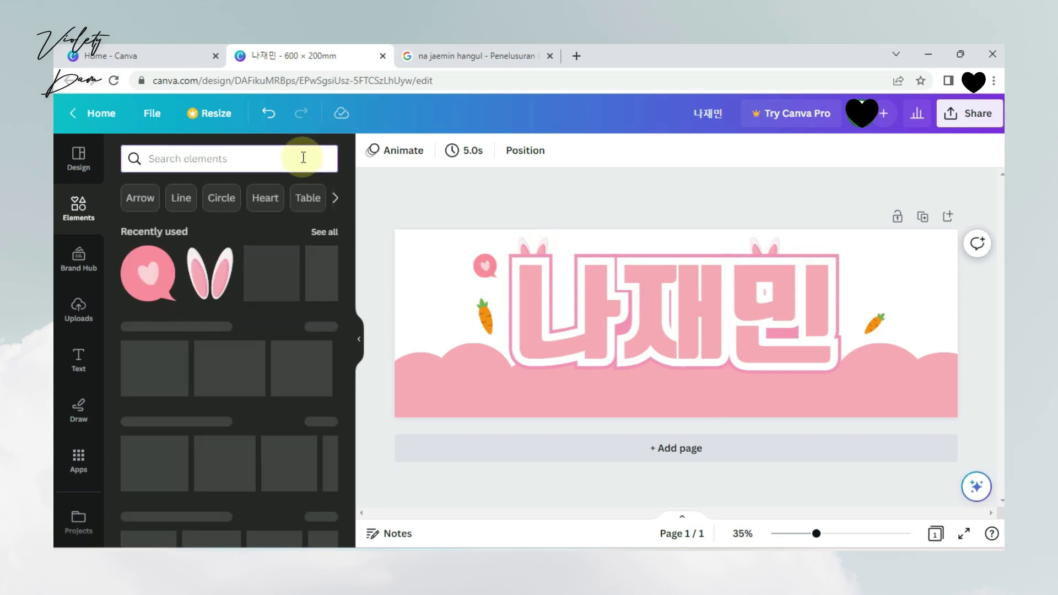
text(dots)
key(Return)
click(324, 265)
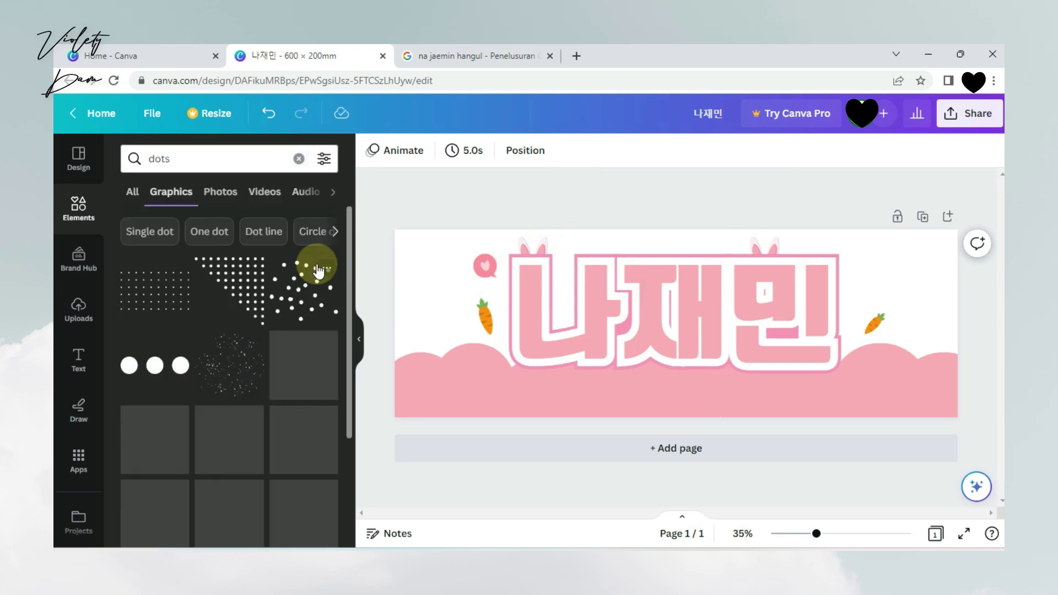
scroll(300, 342, down, 3)
click(300, 347)
click(372, 150)
drag(642, 281, 661, 314)
mouse_move(700, 334)
mouse_down()
mouse_move(892, 265)
mouse_move(997, 275)
mouse_move(893, 292)
mouse_move(501, 271)
mouse_move(430, 342)
mouse_up()
Duplicate the dots and tilt the copy above the title.
key(ctrl+d)
mouse_move(439, 262)
mouse_down()
mouse_move(609, 226)
mouse_move(704, 224)
mouse_move(622, 246)
mouse_up()
drag(705, 224, 670, 212)
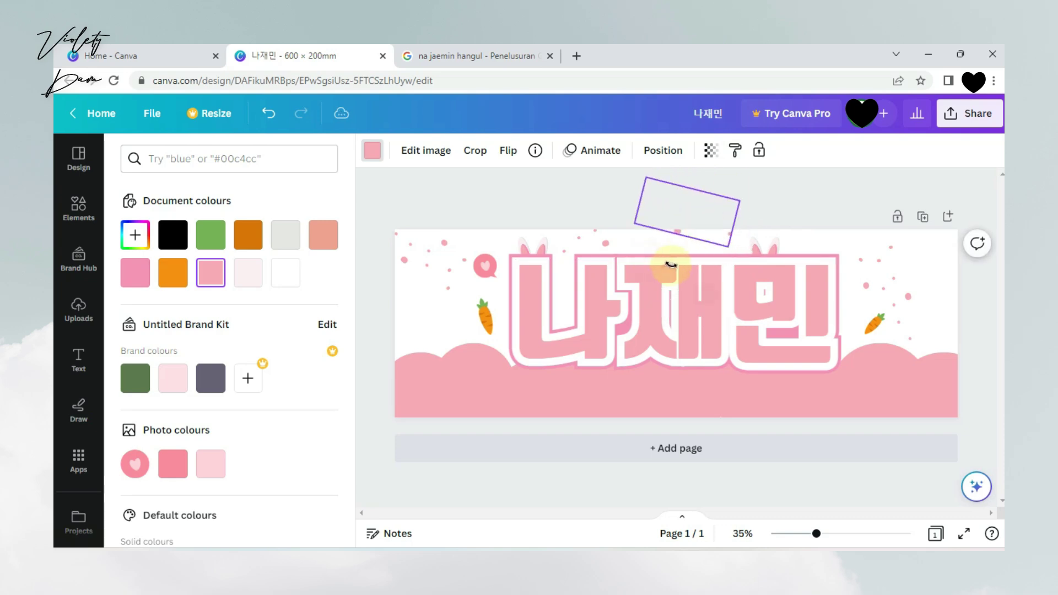
click(805, 216)
click(78, 361)
Add NCT DREAM text with a thick pink outline, vertical along the right edge.
click(172, 373)
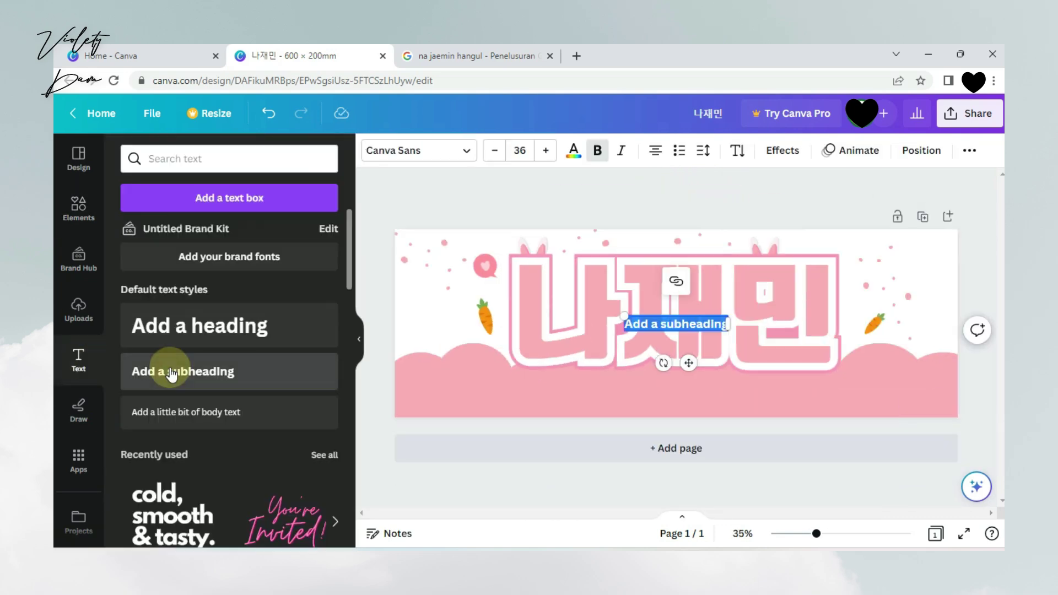
drag(677, 324, 900, 302)
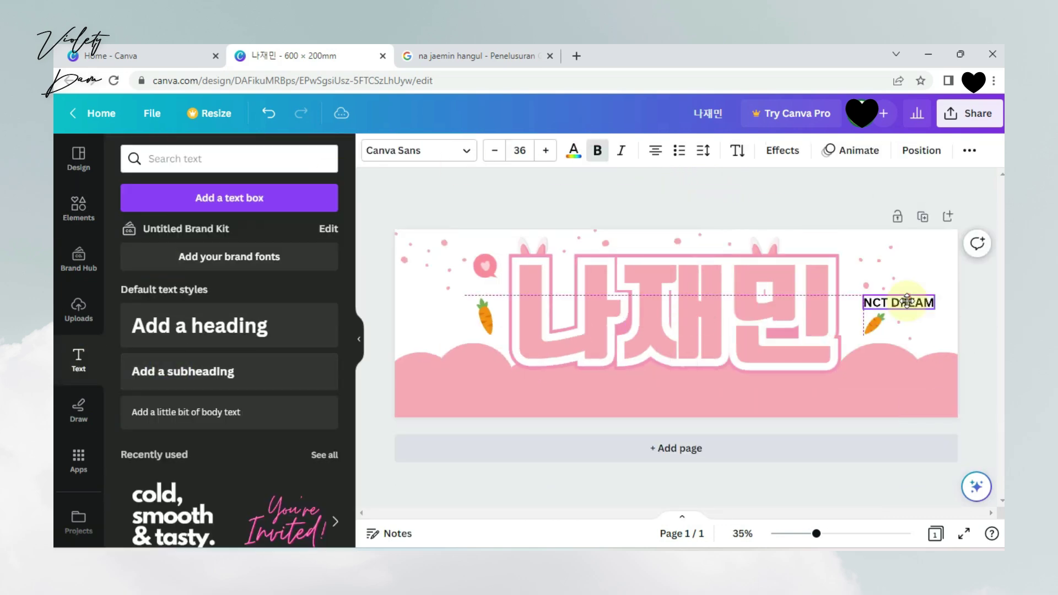
click(574, 151)
click(783, 150)
click(294, 261)
click(314, 372)
click(301, 234)
drag(171, 349, 283, 349)
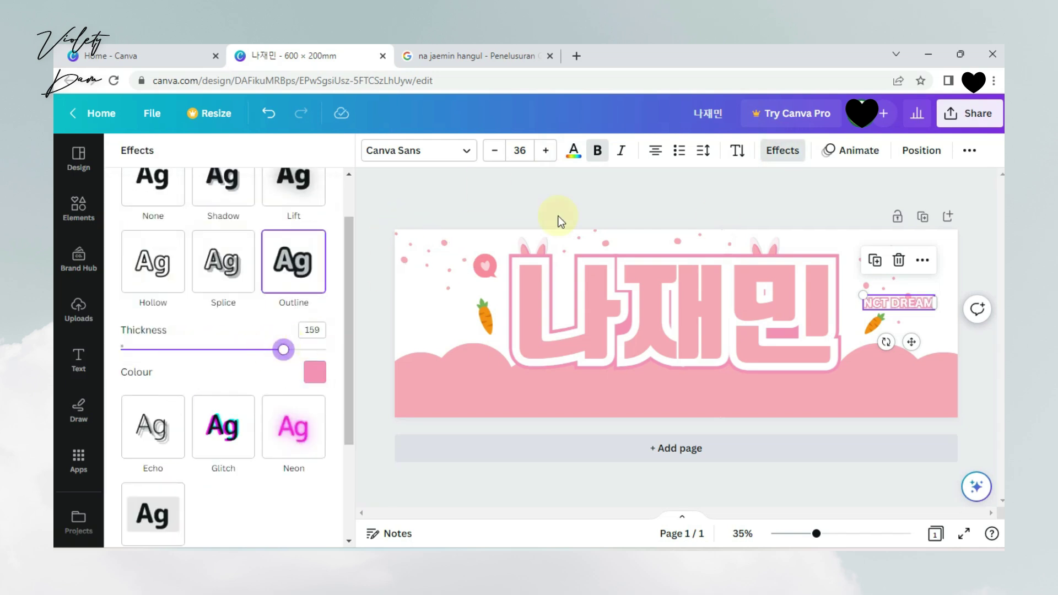
click(495, 151)
mouse_move(887, 330)
mouse_down()
mouse_move(854, 303)
mouse_move(389, 332)
mouse_up()
Duplicate the side text to the left edge and change it to NA JAEMIN.
key(ctrl+d)
double_click(418, 325)
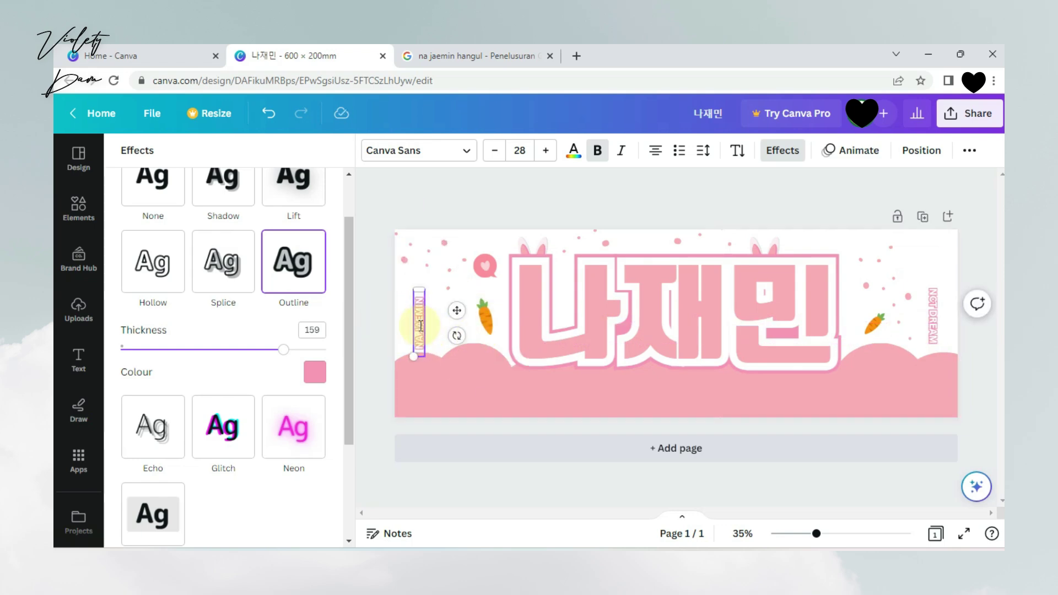
key(Escape)
click(501, 213)
click(354, 330)
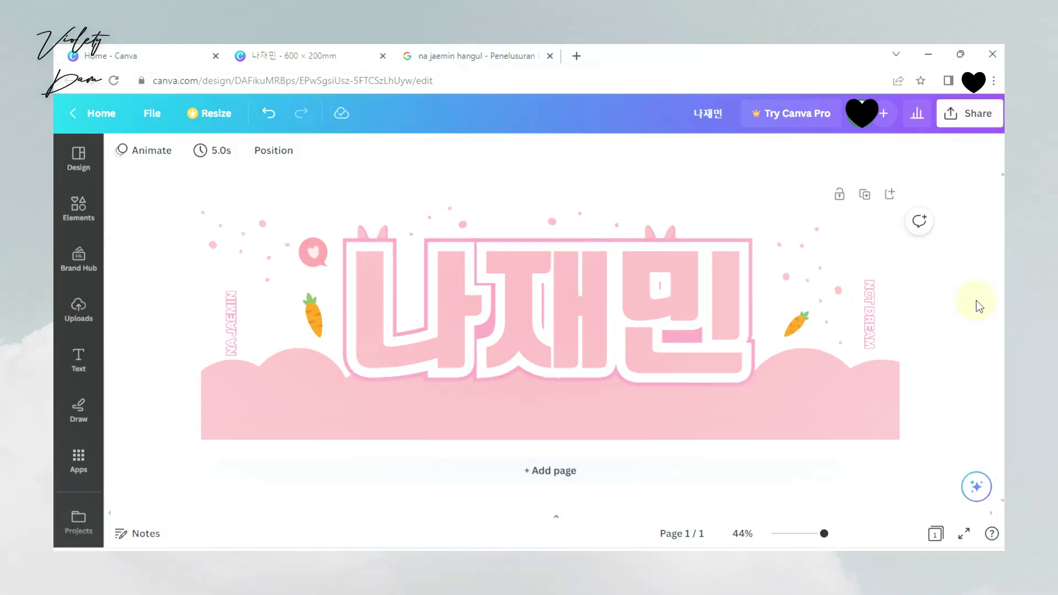